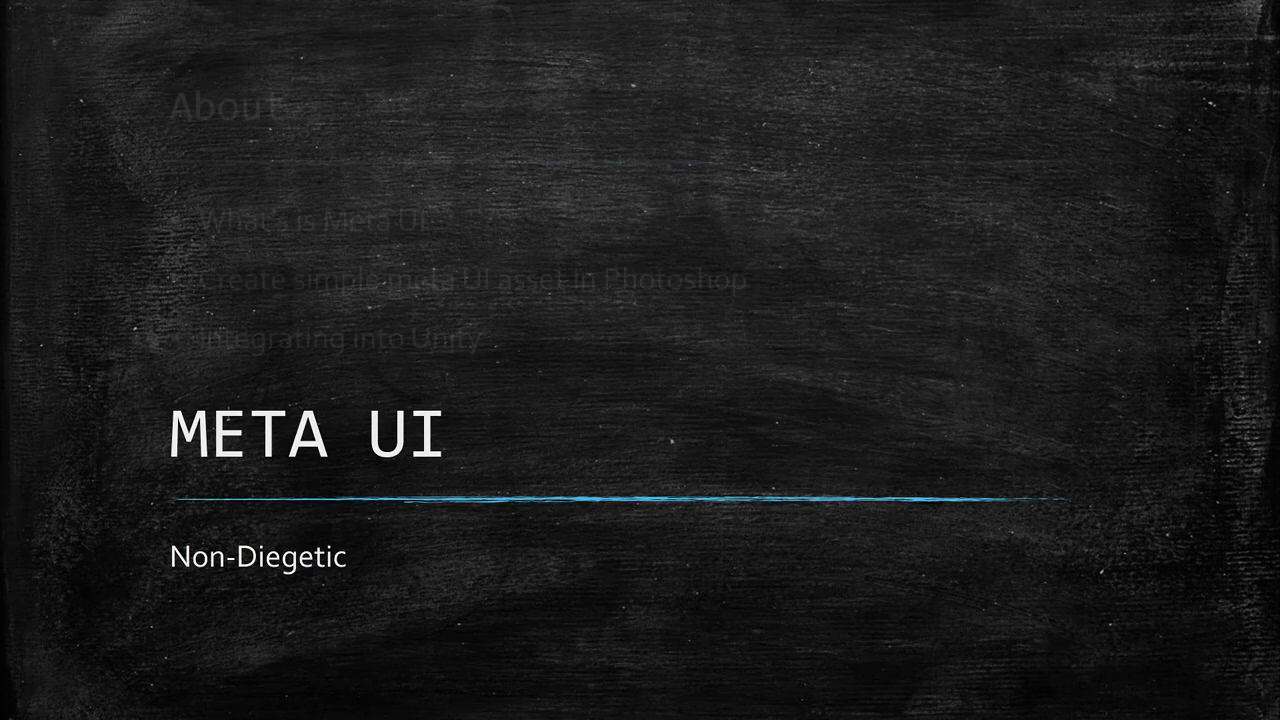
Advance two slides, past the About agenda to the "What's is Meta UI" slide
key("Right")
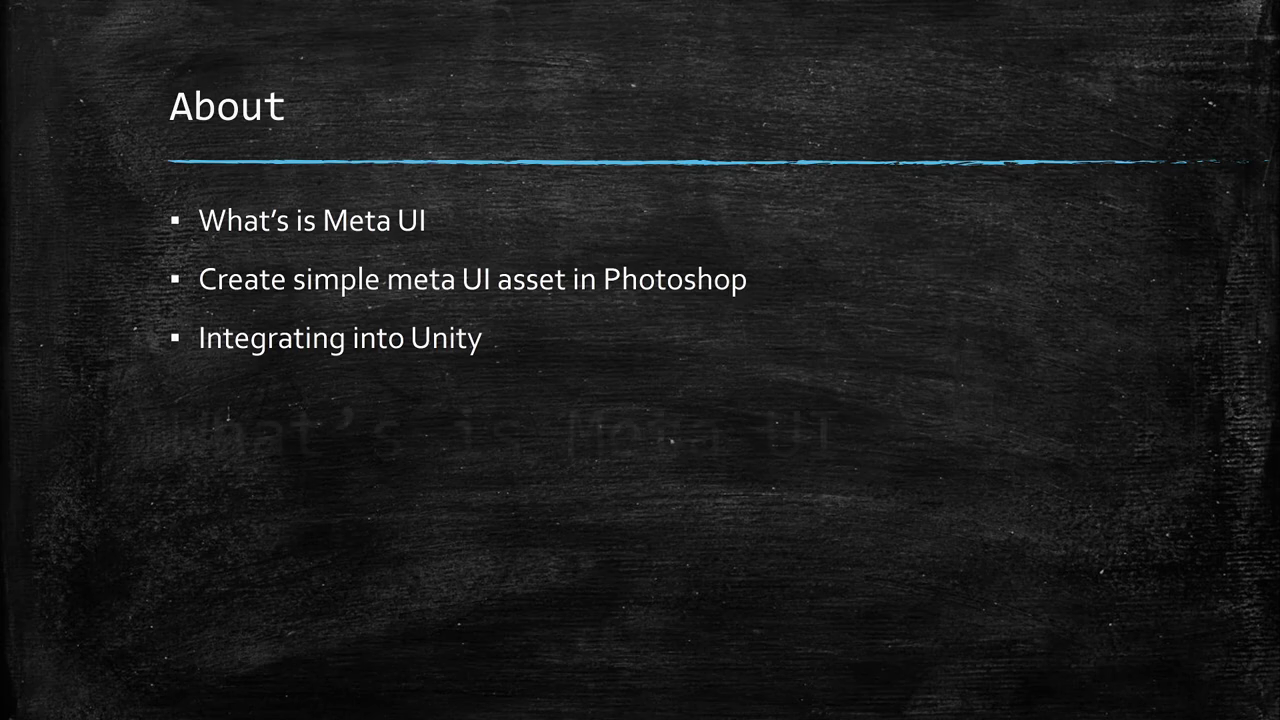
key("Right")
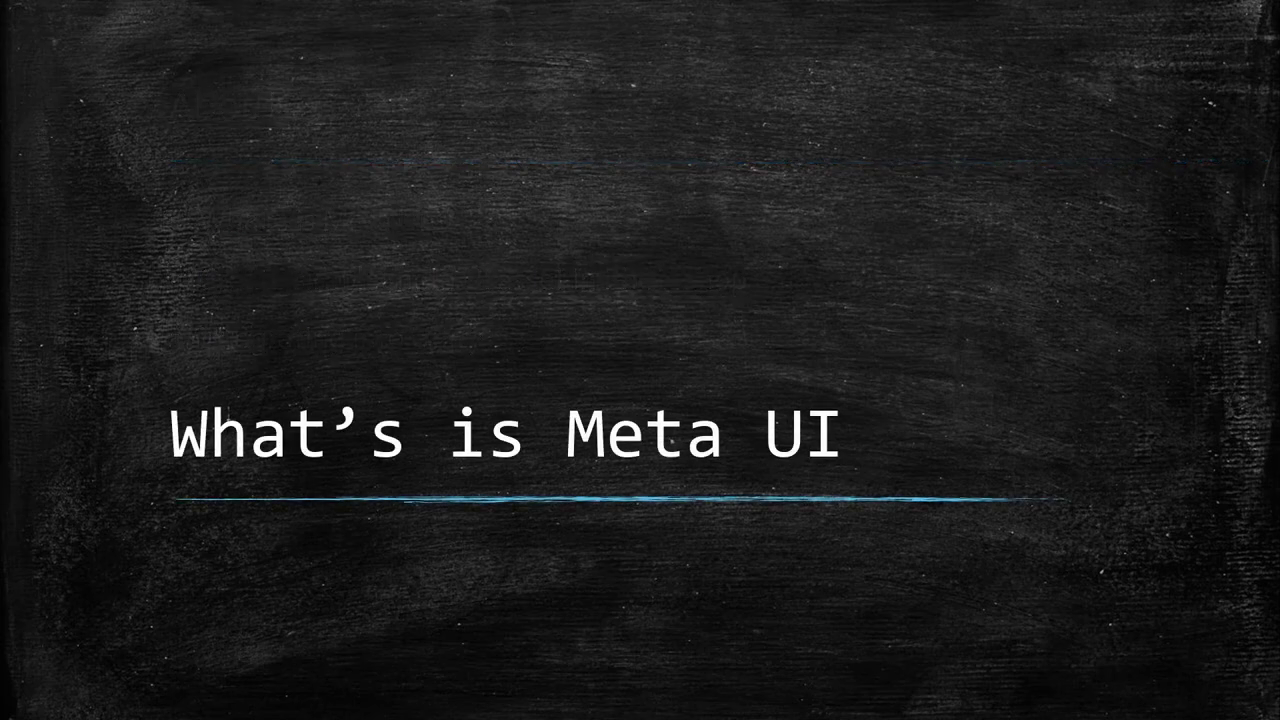
Advance past the Meta UI game-screenshot examples to the "Asset in Photoshop" slide
key("Right")
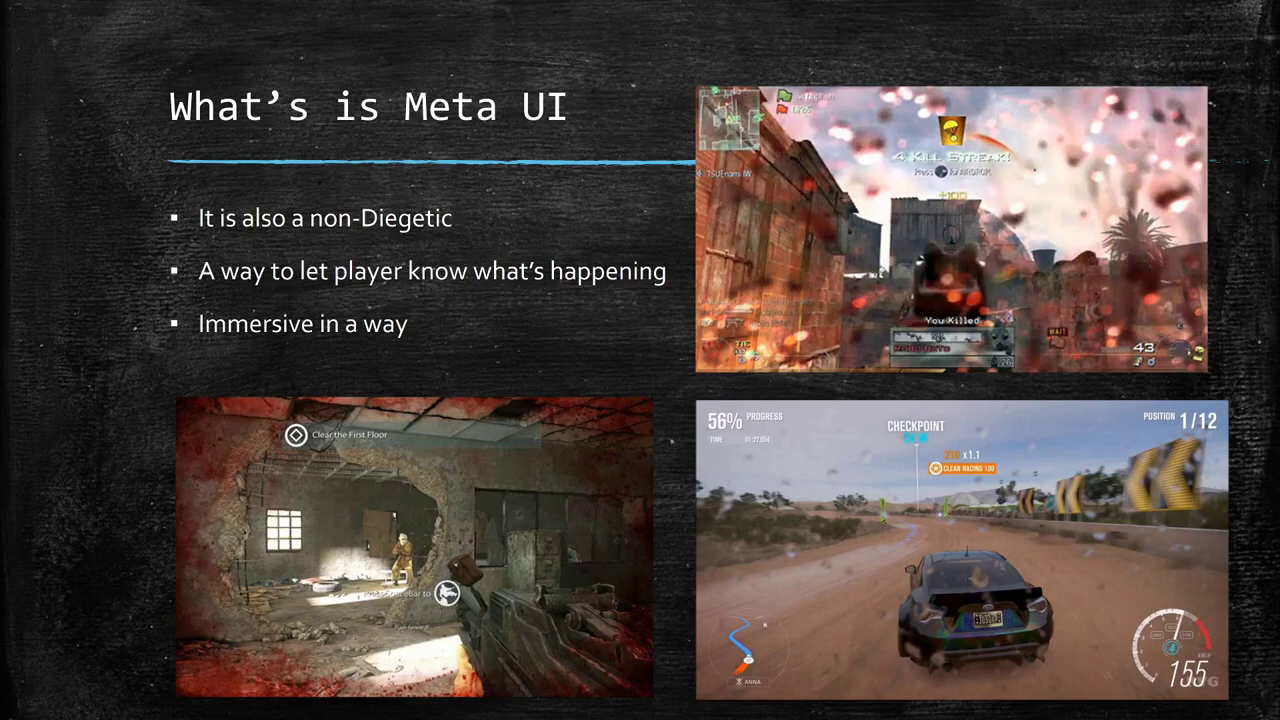
key("Right")
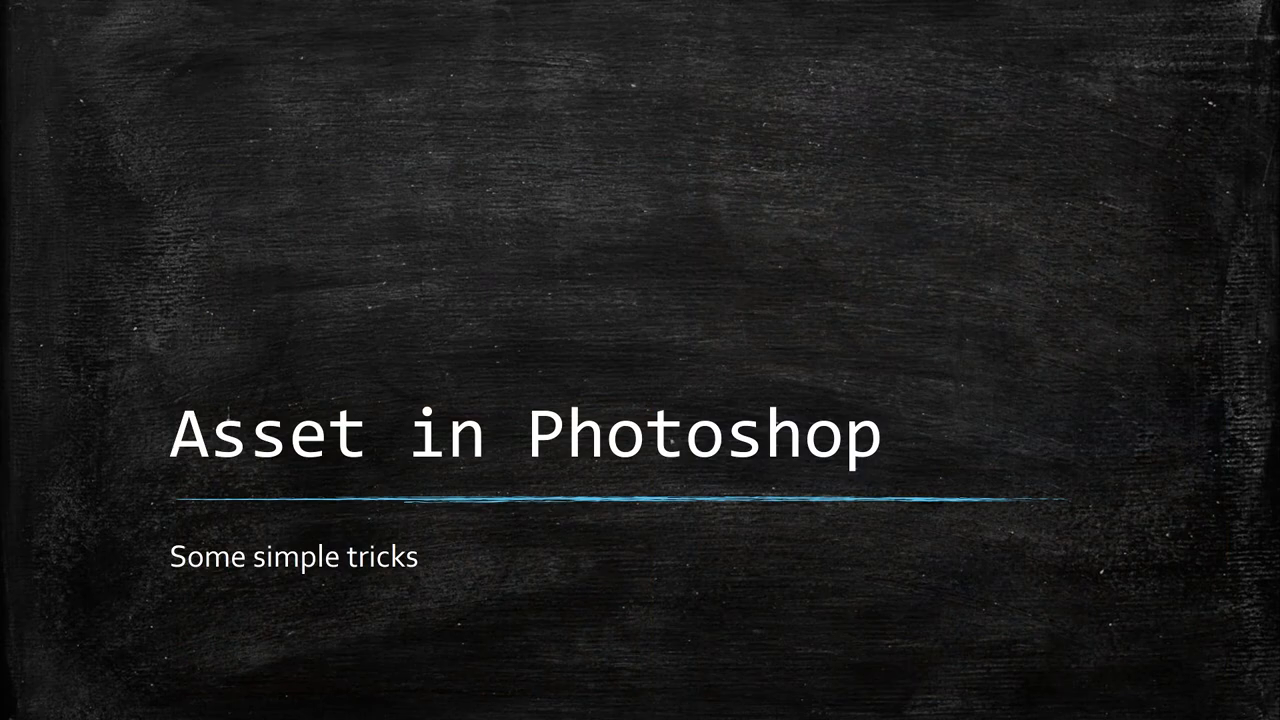
Advance the slideshow to the pink texture examples slide
key("Right")
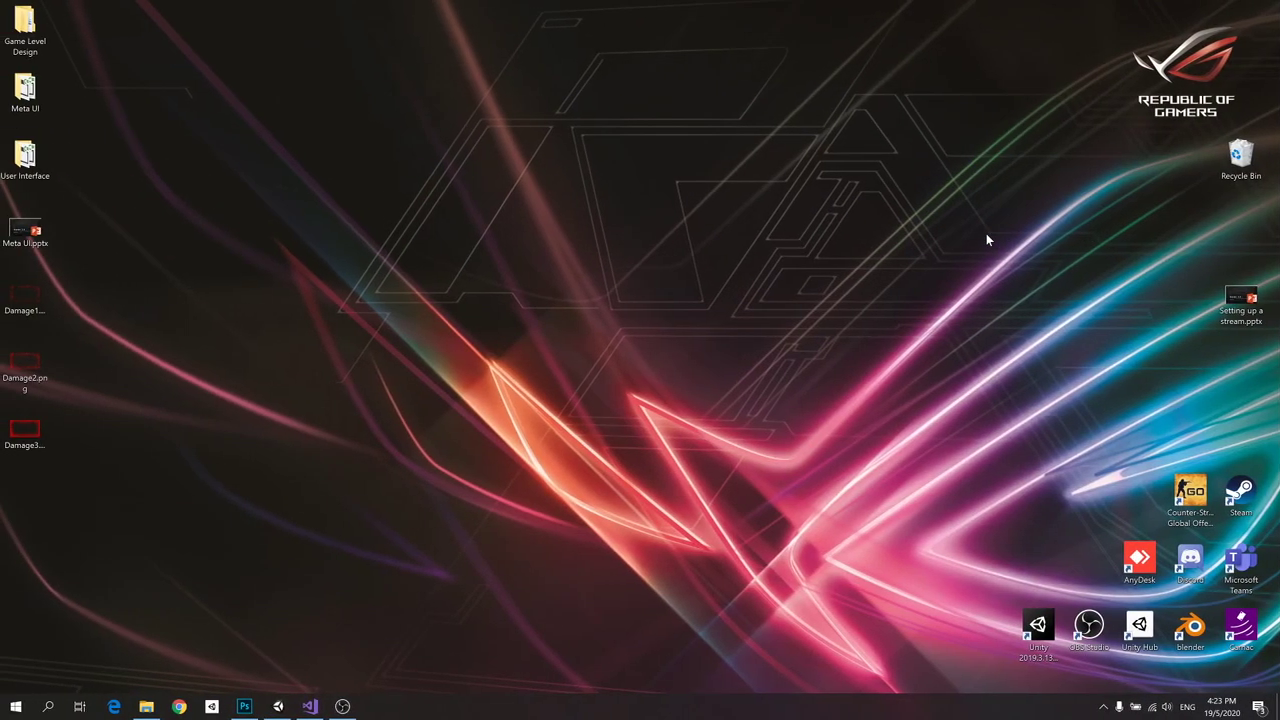
Switch to Photoshop's Home screen from the taskbar
left_click(244, 706)
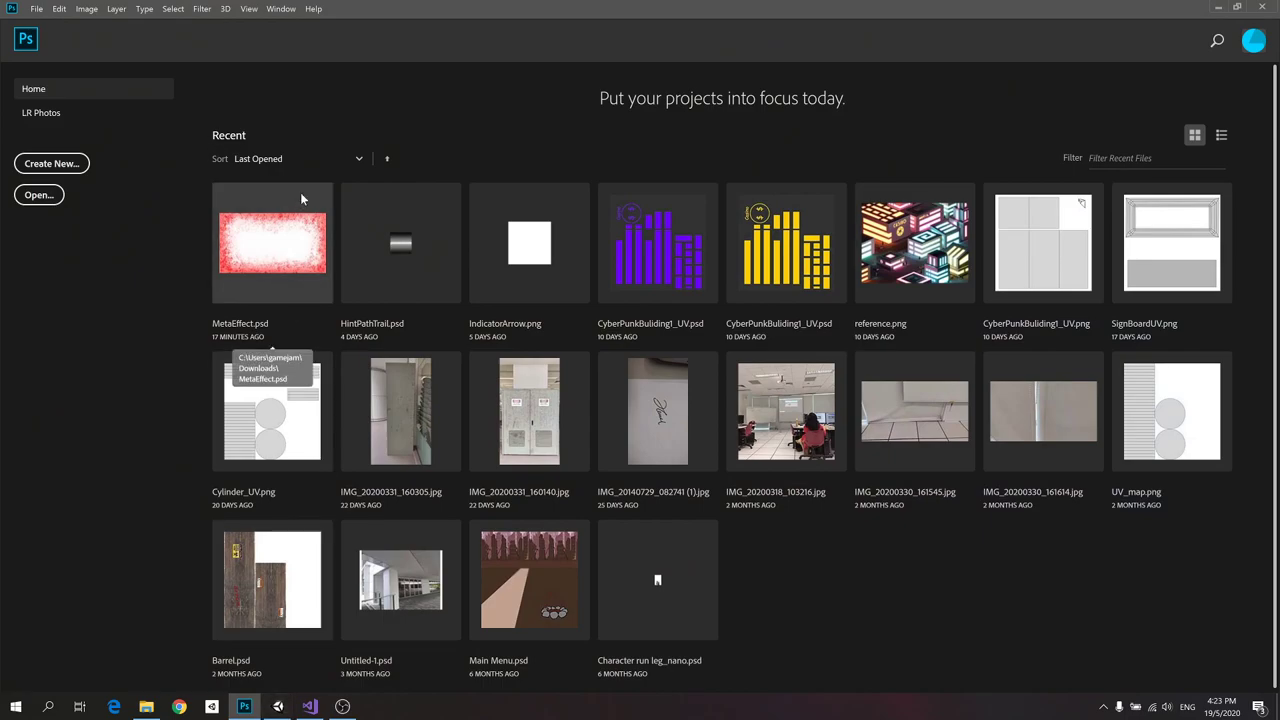
Create a new blank 1920 × 1080 px document with Ctrl+N
key("ctrl+n")
type("1920")
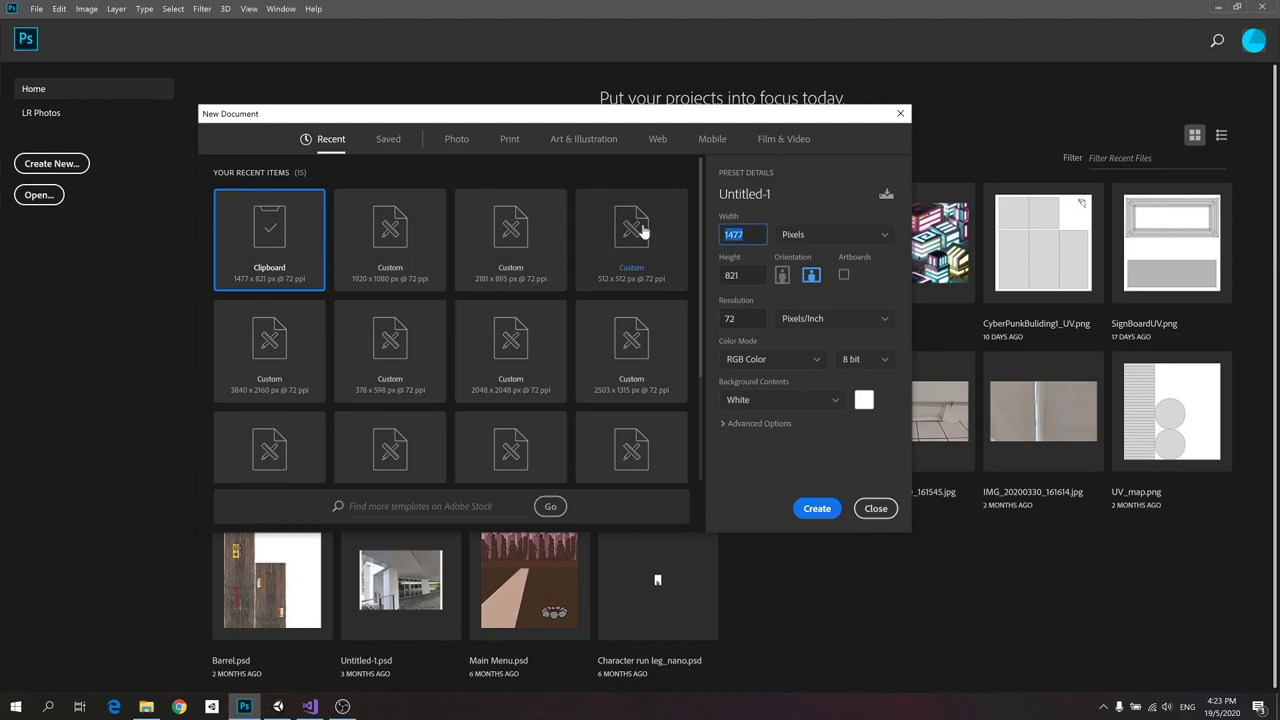
key("Tab")
type("1080")
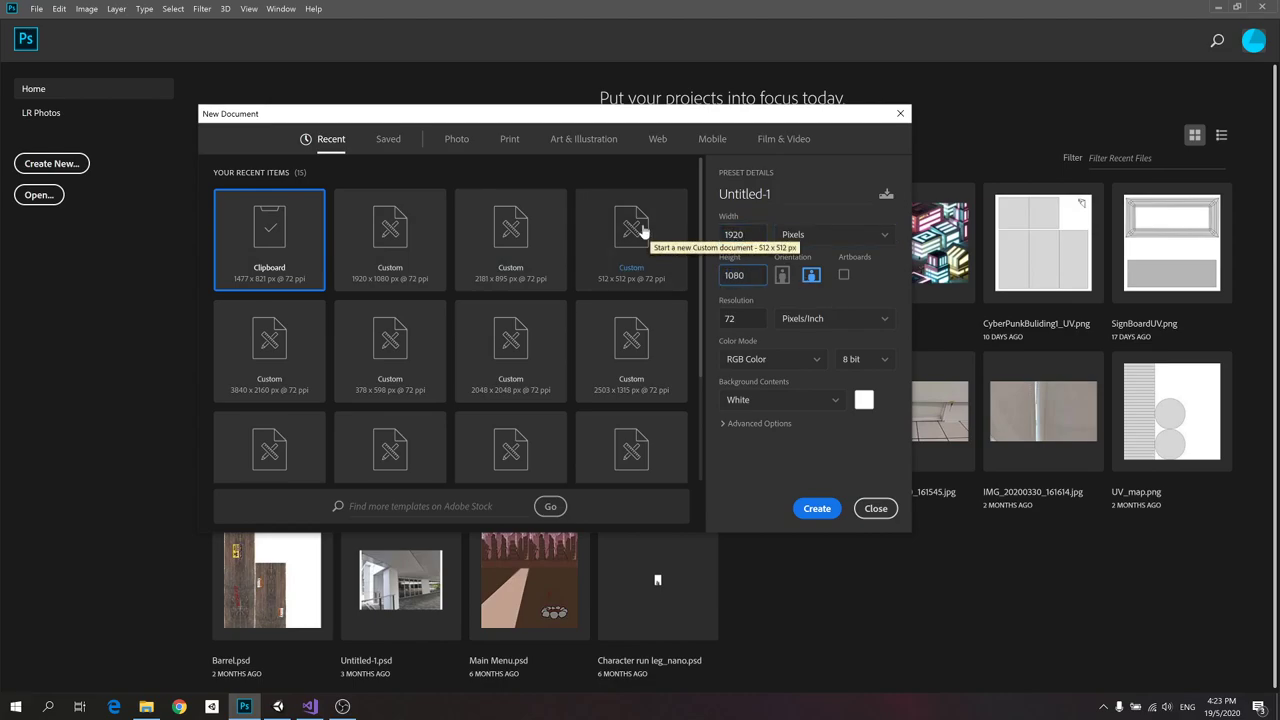
left_click(823, 508)
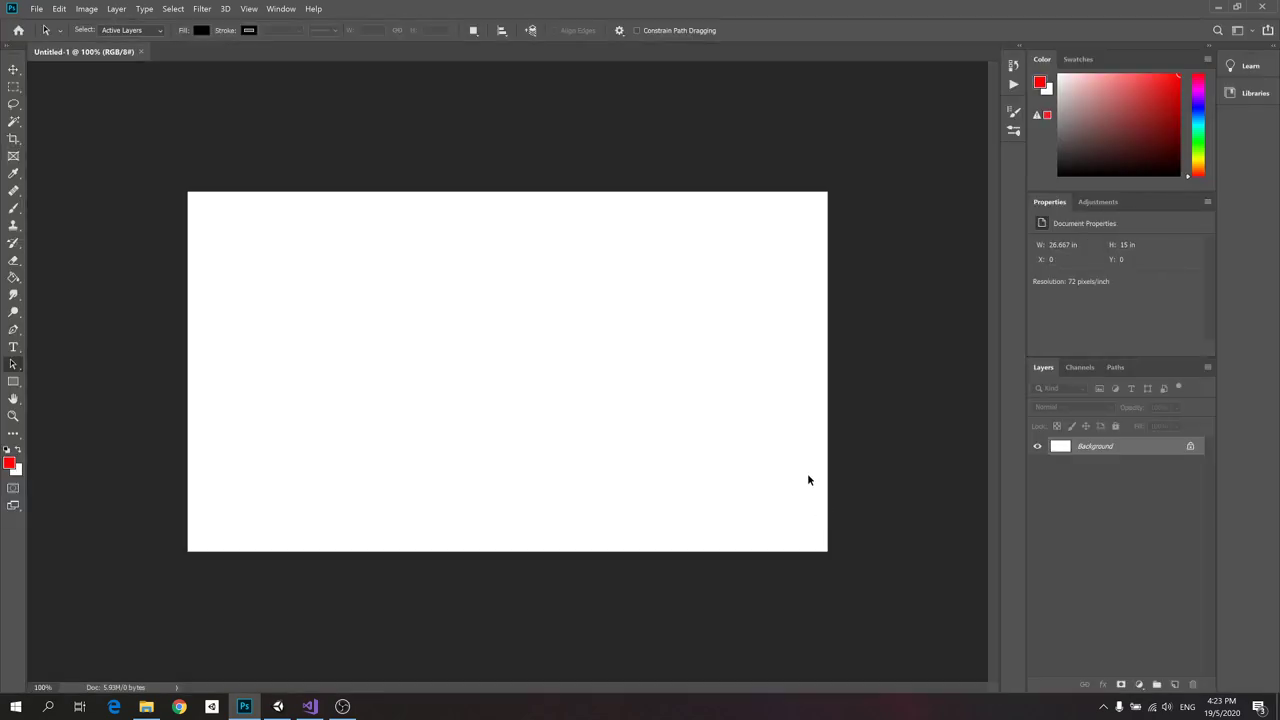
Add a new empty Layer 1 above the white Background
double_click(1085, 450)
left_click(710, 214)
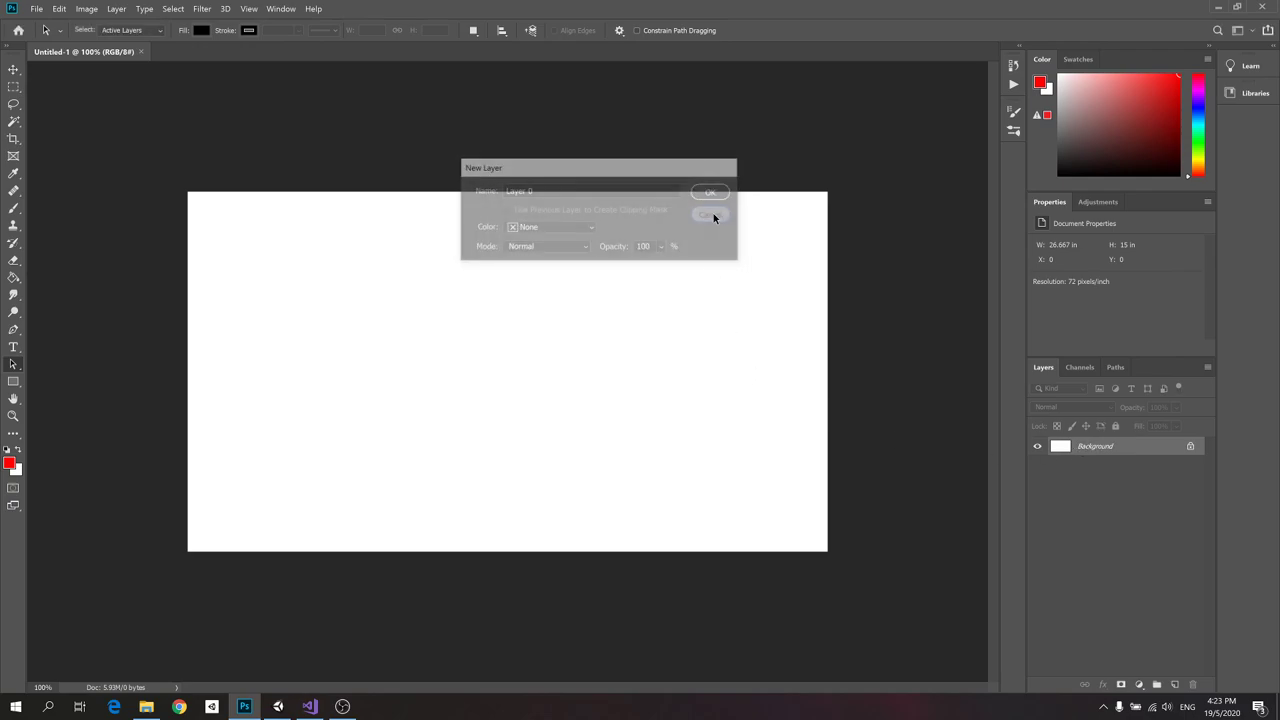
left_click(1174, 684)
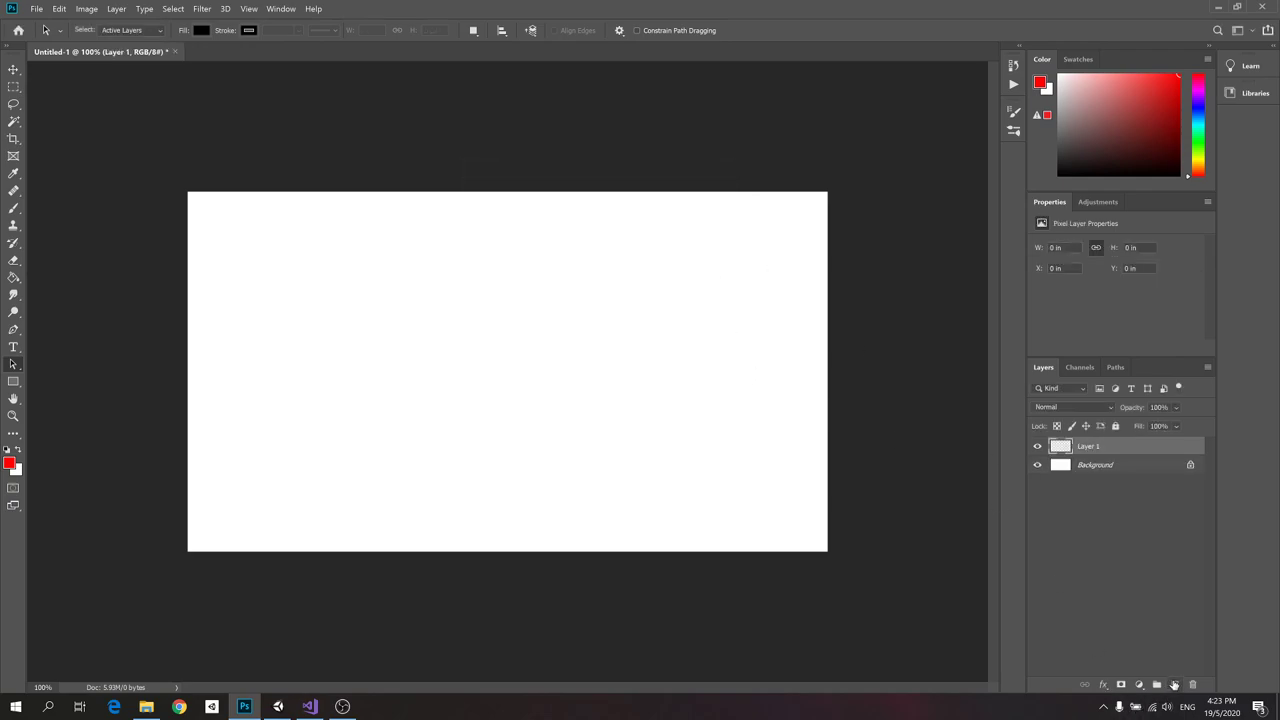
Fill Layer 1 with solid red using the Paint Bucket
left_click(8, 464)
left_click(722, 131)
key("a")
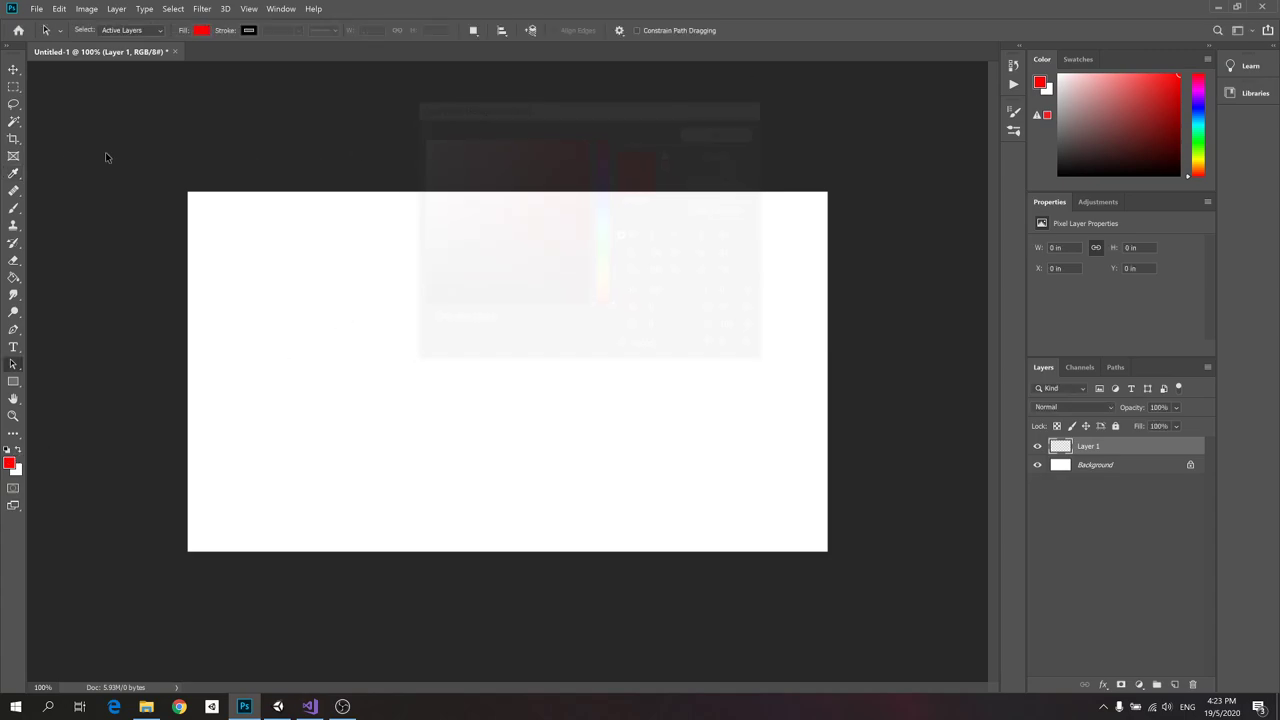
left_click(14, 279)
left_click(388, 290)
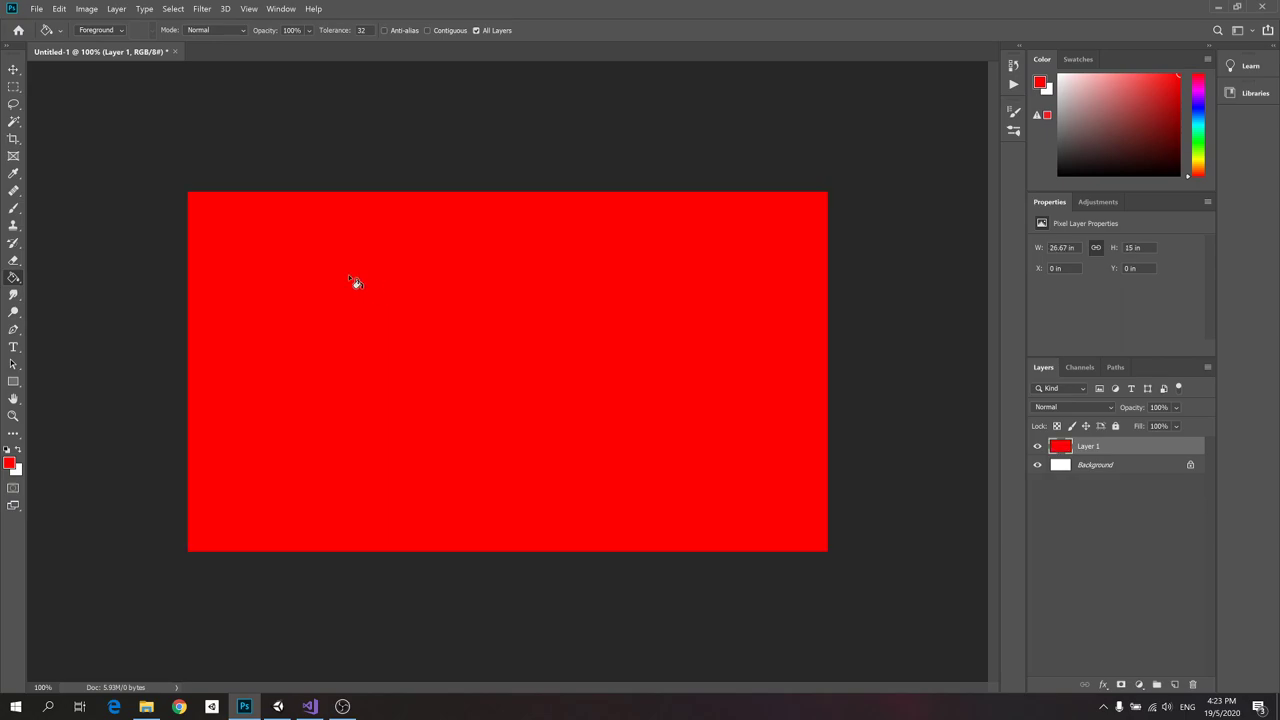
Lower Layer 1's opacity to 75%
left_click(13, 70)
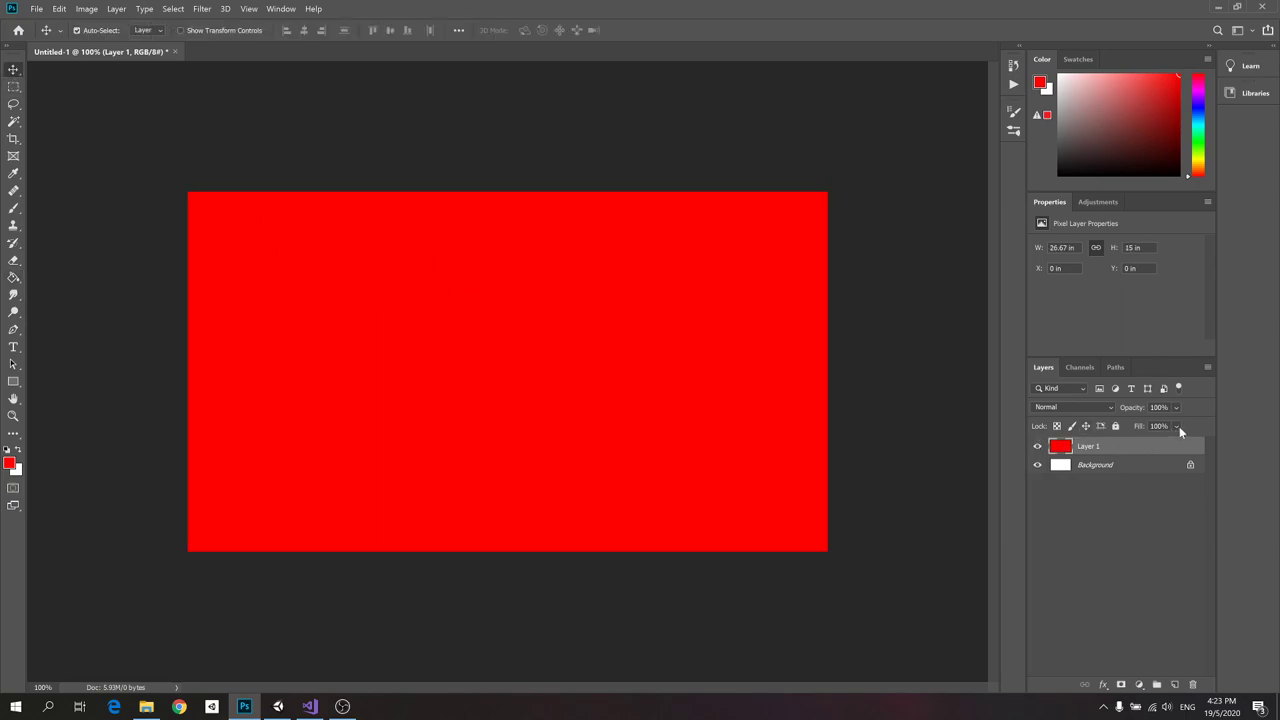
left_click(1178, 426)
left_click_drag(1176, 427, 1190, 424)
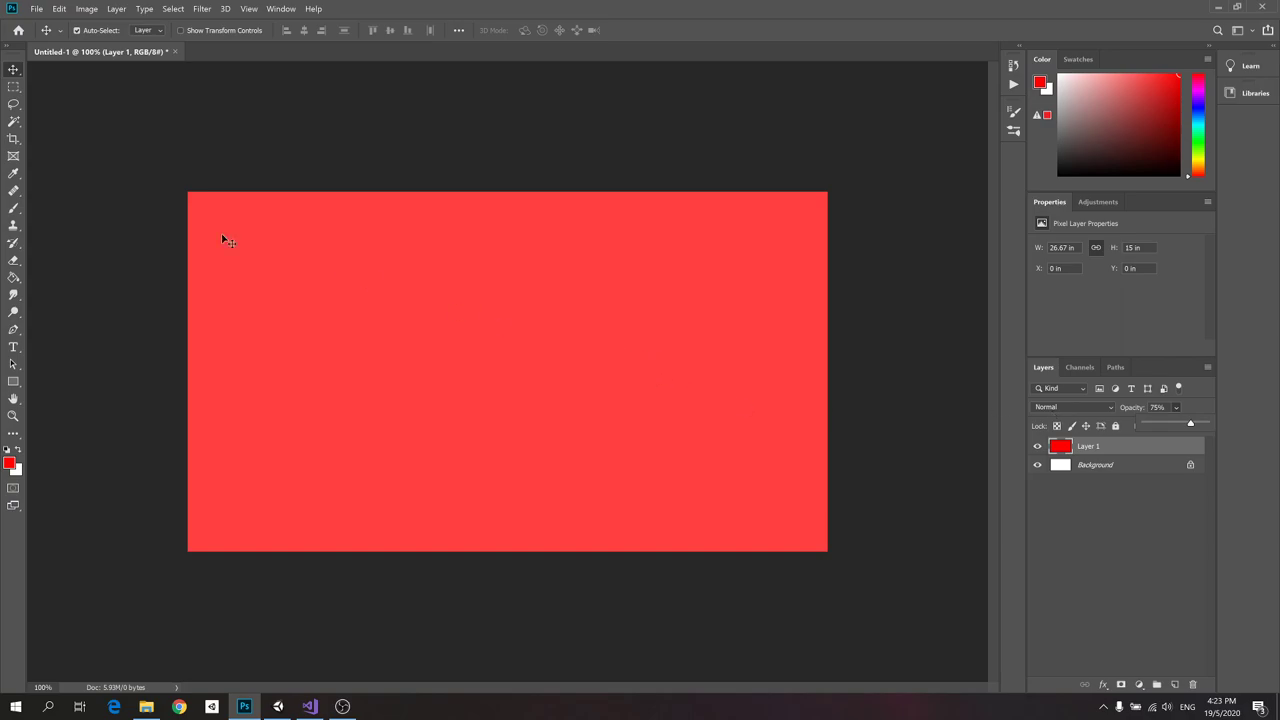
Choose the Eraser with a 750 px Soft Round brush
left_click(14, 261)
left_click(17, 266)
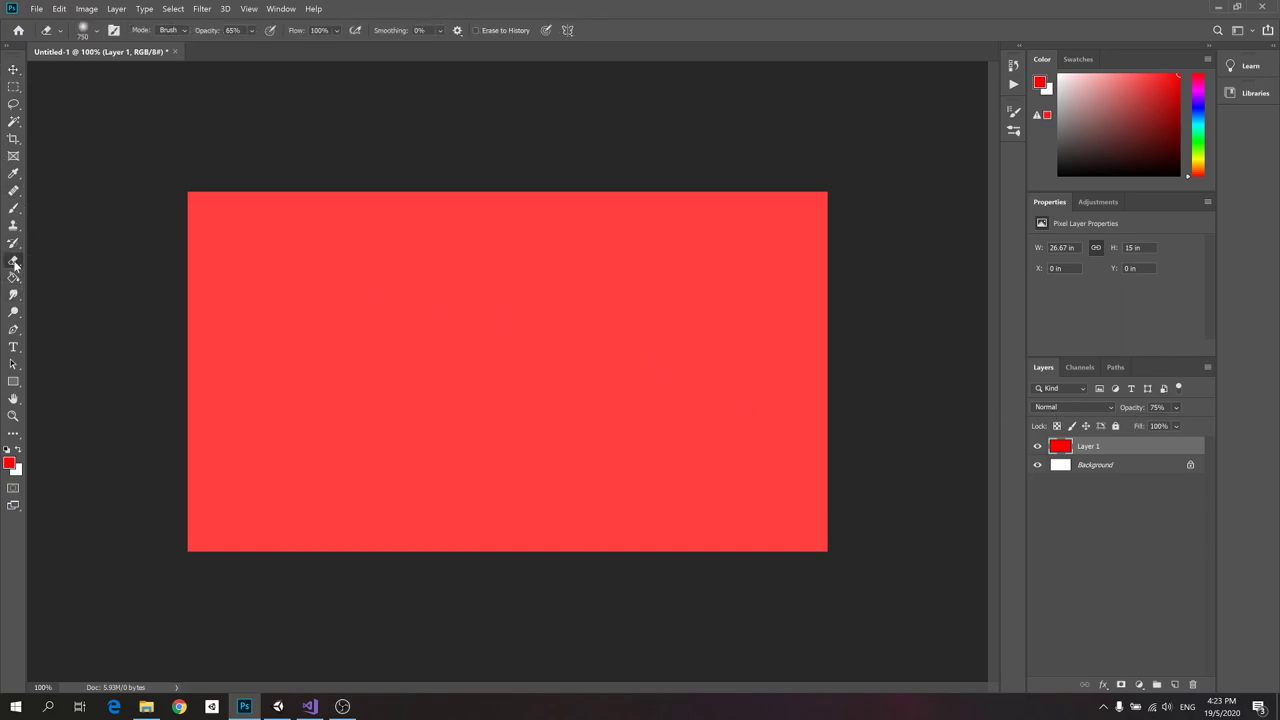
left_click(83, 31)
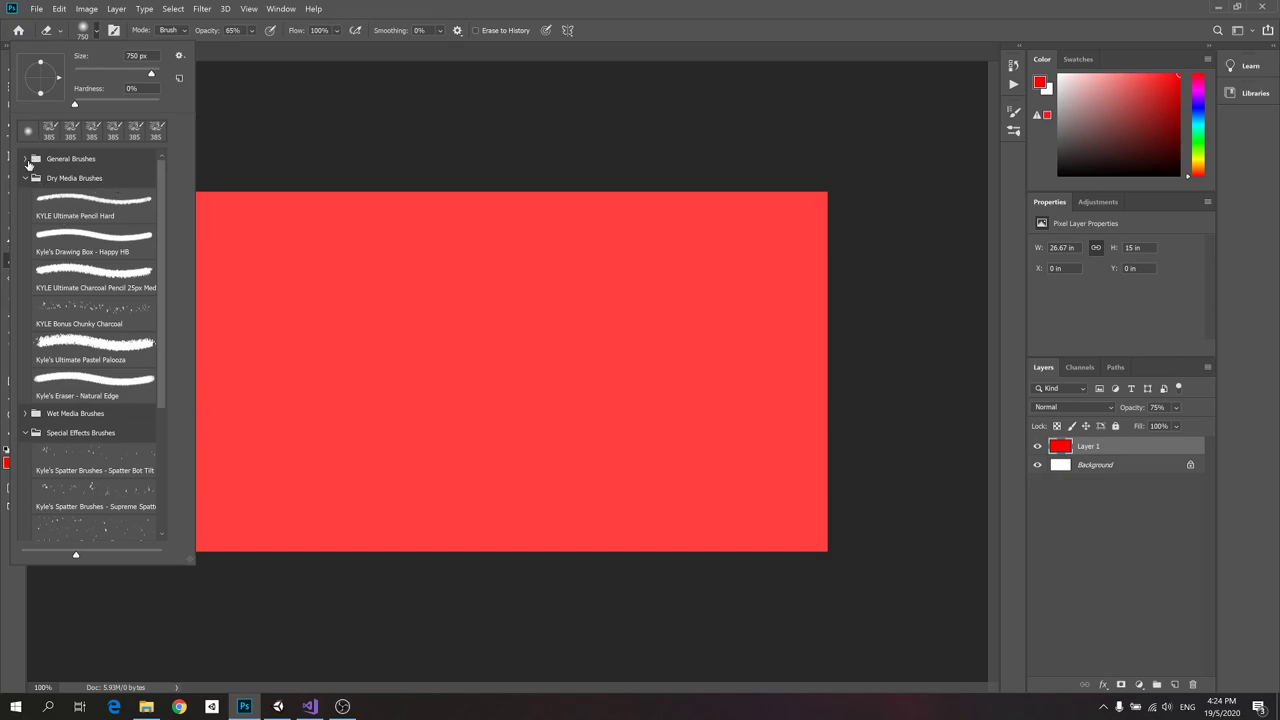
left_click(27, 160)
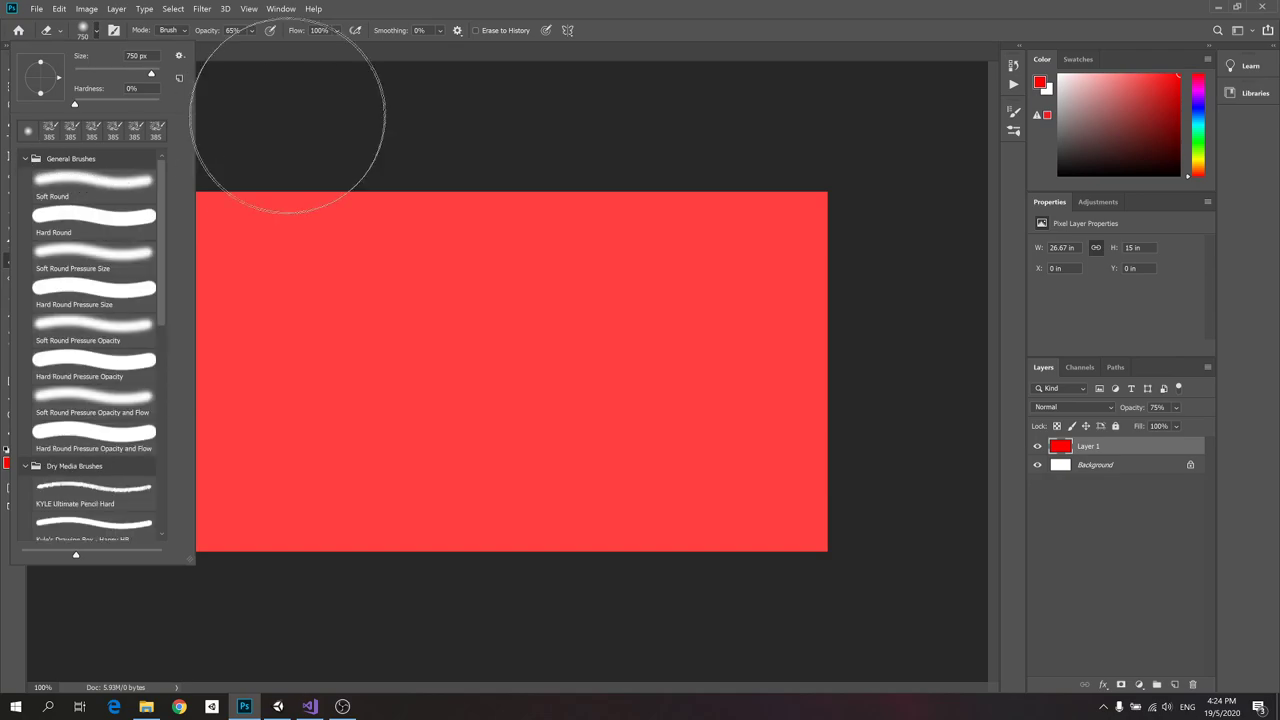
left_click(220, 90)
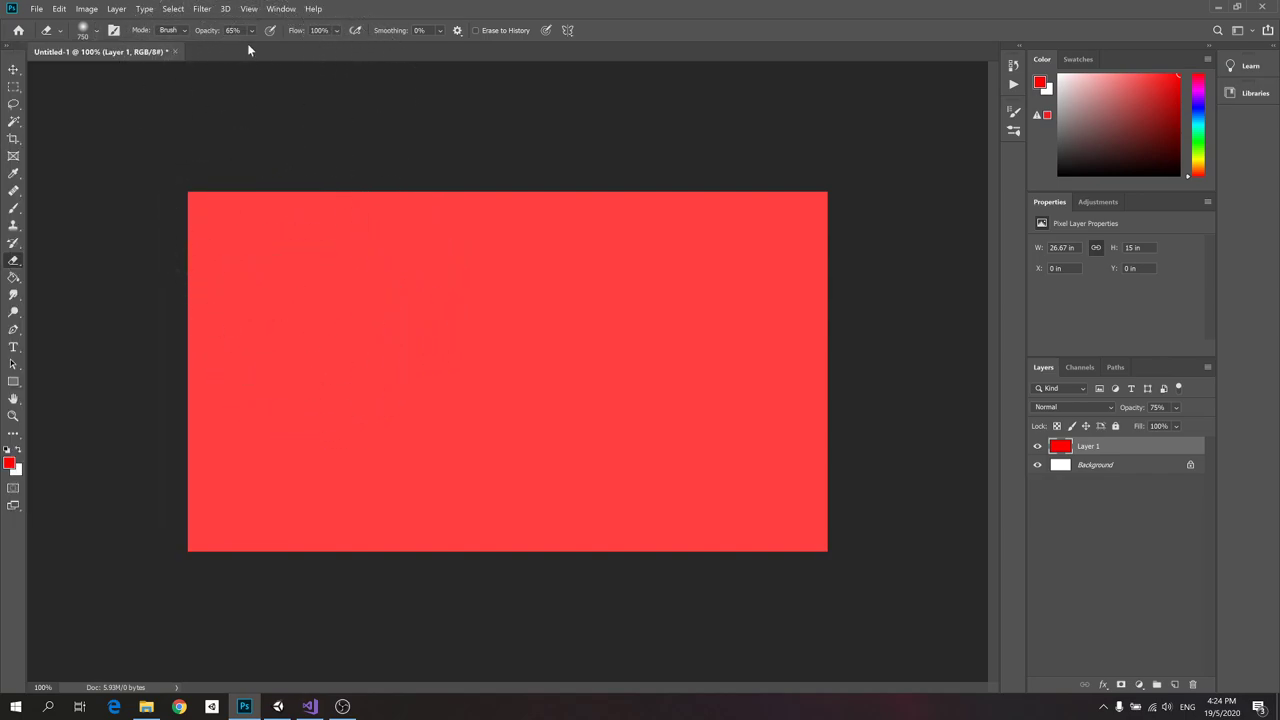
Erase the centre of the red layer and hide the Background layer
mouse_move(334, 363)
left_mouse_down()
mouse_move(620, 384)
mouse_move(745, 368)
left_mouse_up()
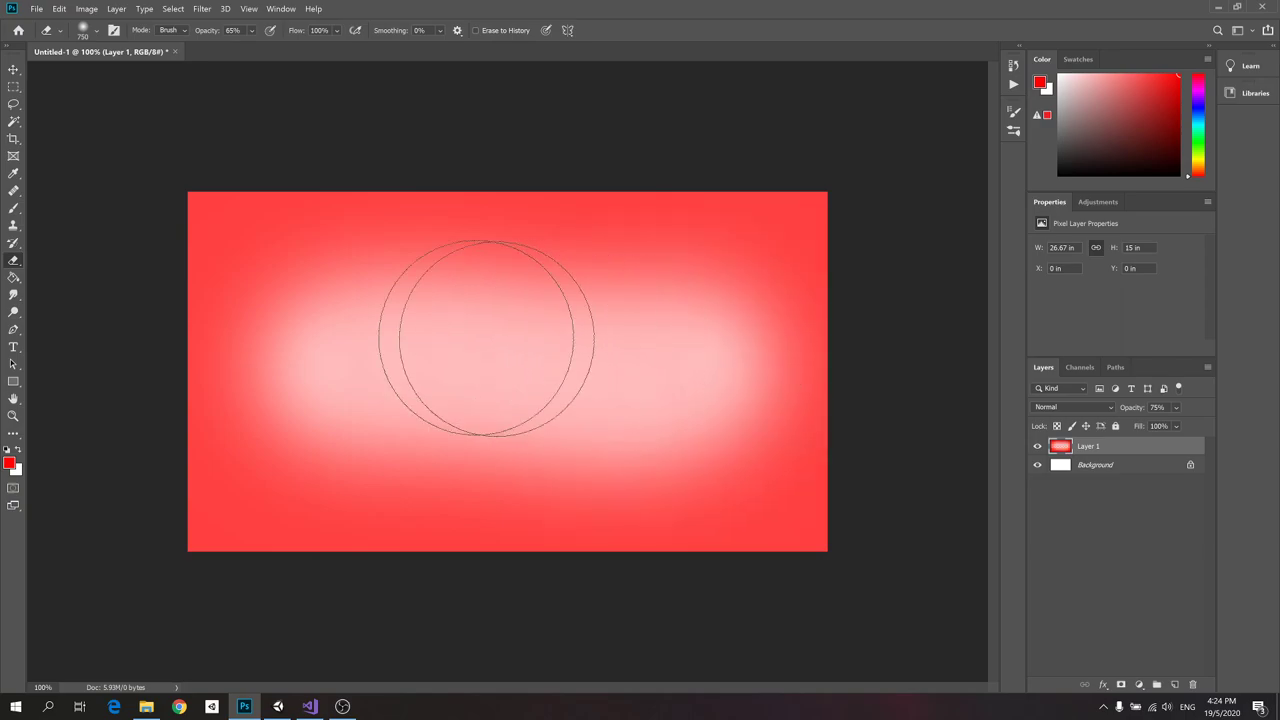
mouse_move(294, 298)
left_mouse_down()
mouse_move(443, 291)
mouse_move(611, 314)
mouse_move(733, 305)
mouse_move(720, 320)
mouse_move(717, 460)
mouse_move(311, 463)
mouse_move(282, 370)
mouse_move(309, 297)
mouse_move(646, 323)
mouse_move(720, 366)
left_mouse_up()
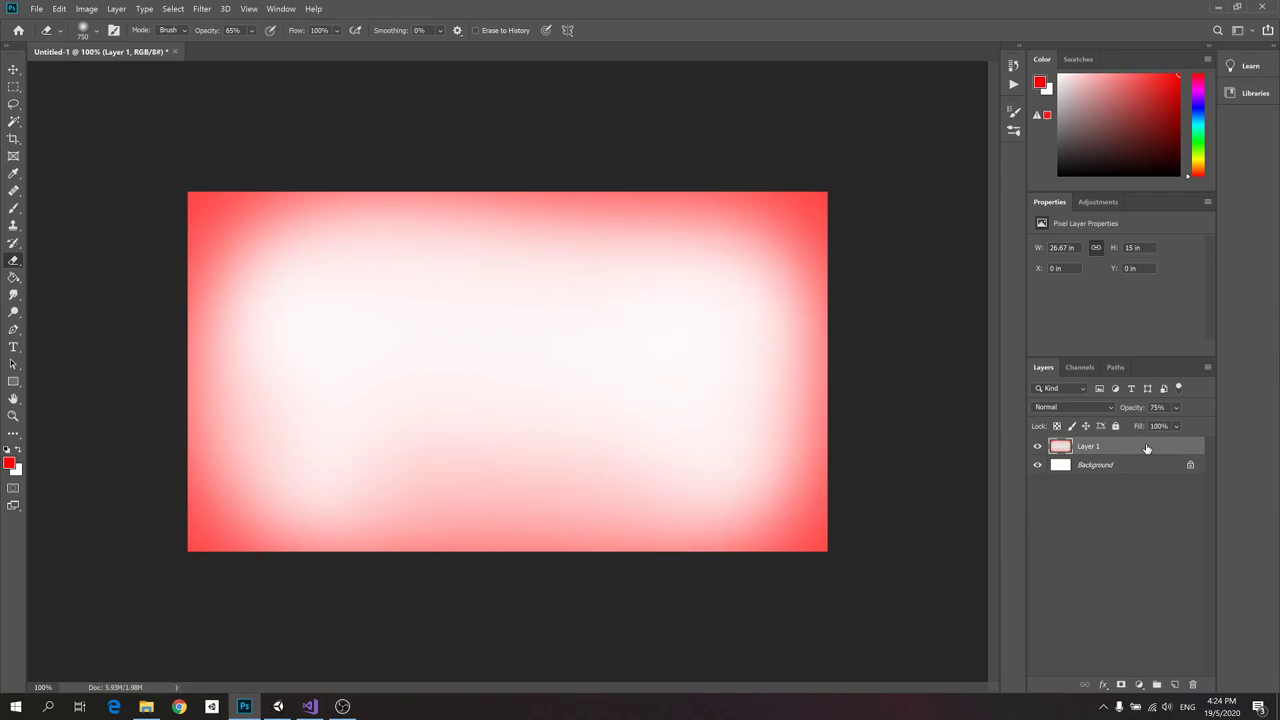
left_click(1037, 464)
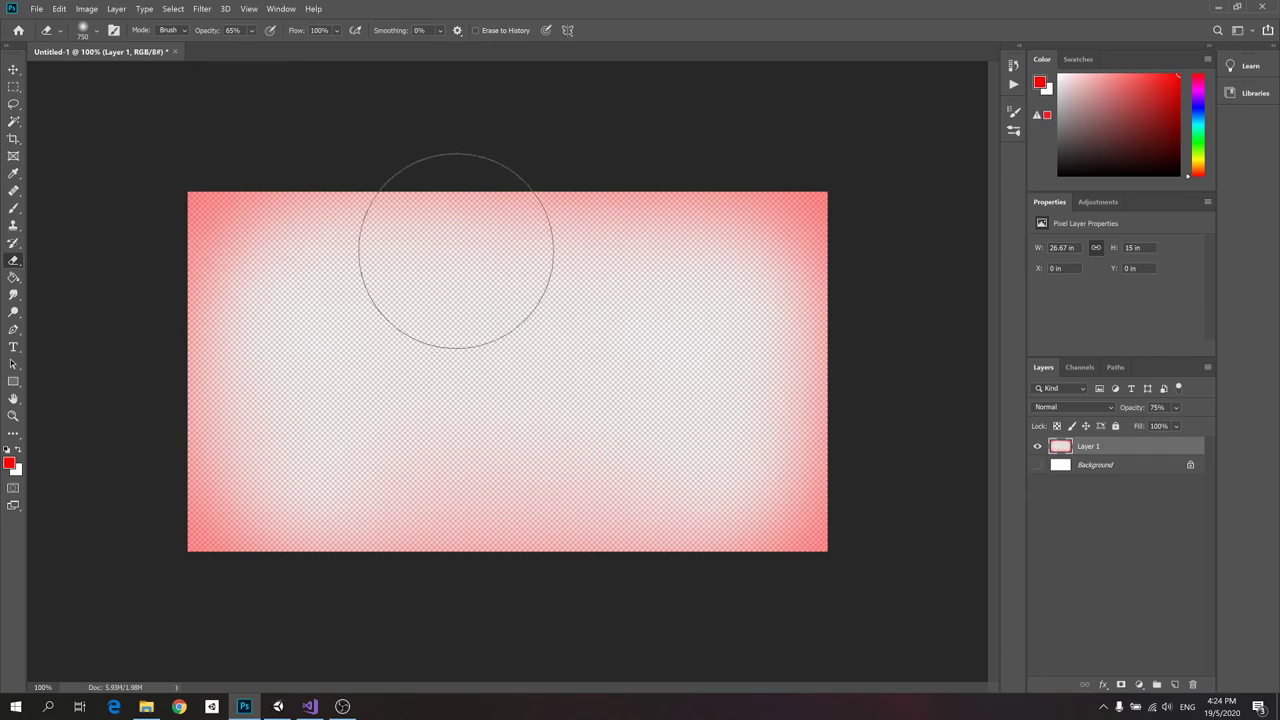
Add Layer 2, hide Layer 1, and pick the textured pastel brush
left_click(1176, 685)
left_click(1037, 465)
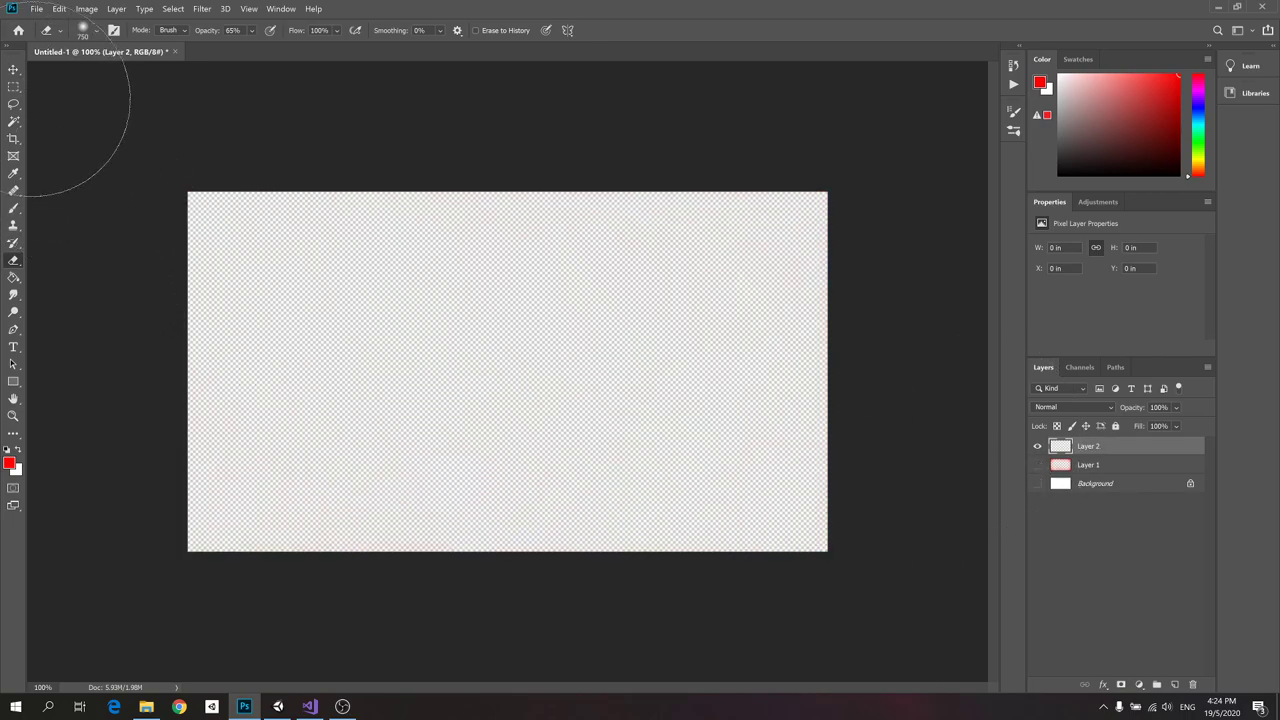
left_click(13, 209)
left_click(83, 32)
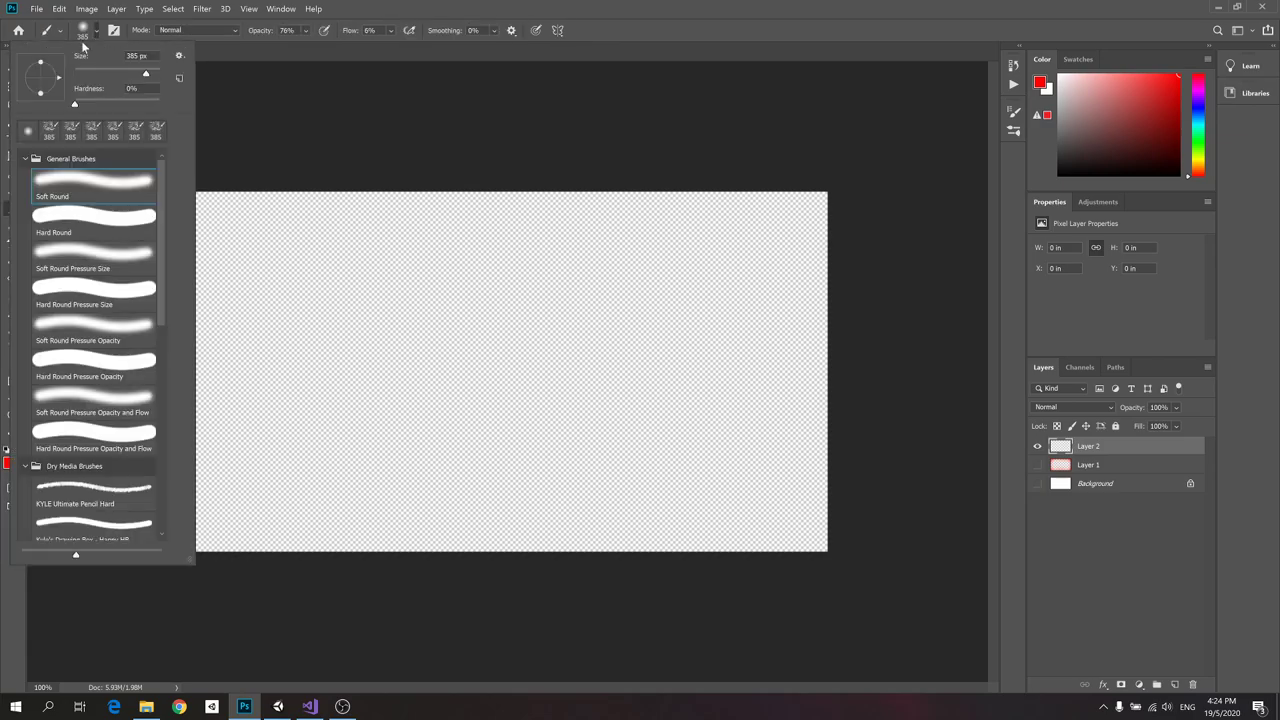
left_click(25, 159)
left_click(95, 345)
Resize the pastel brush to 401 px, undoing the test strokes
left_click(249, 113)
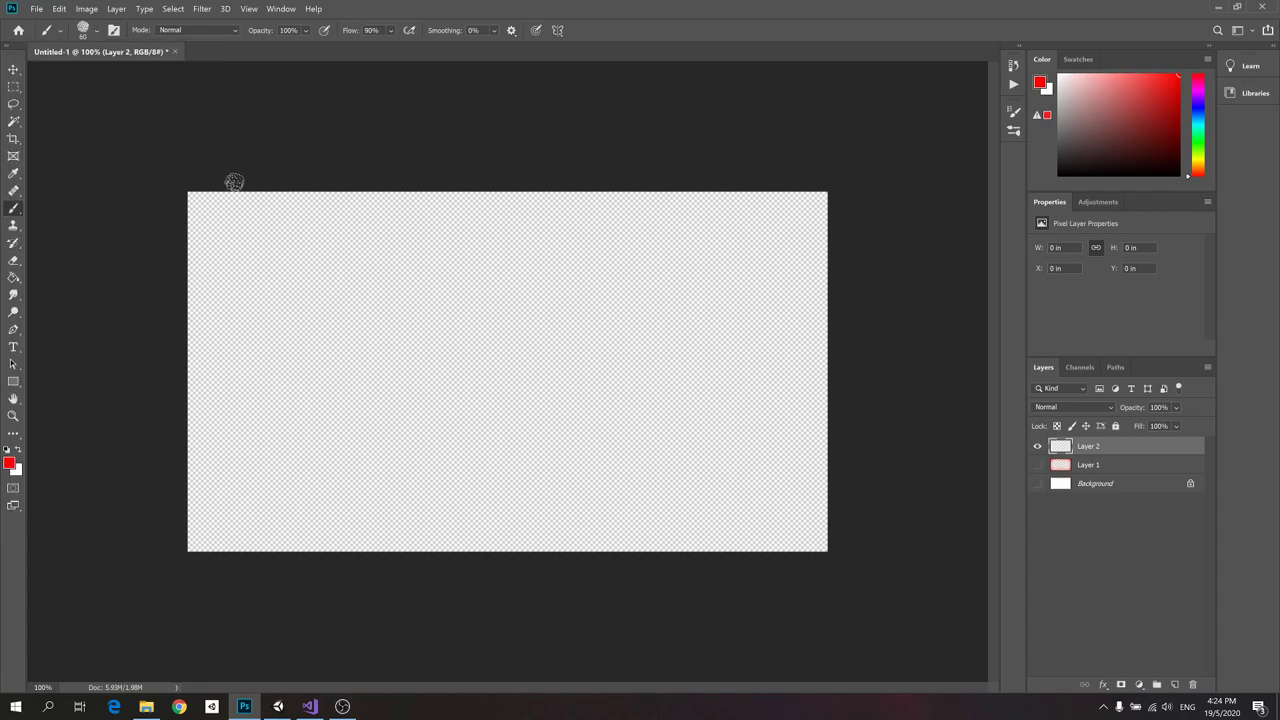
left_click_drag(200, 222, 236, 216)
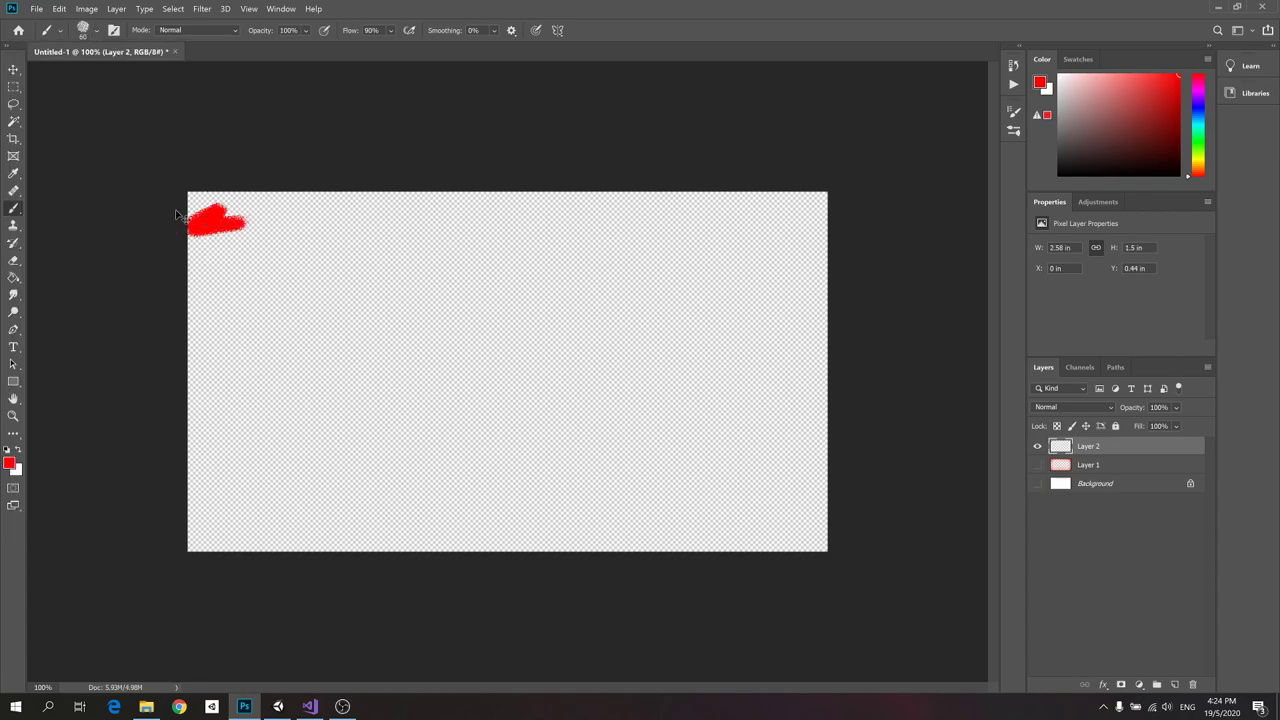
key("ctrl+z")
left_click(90, 32)
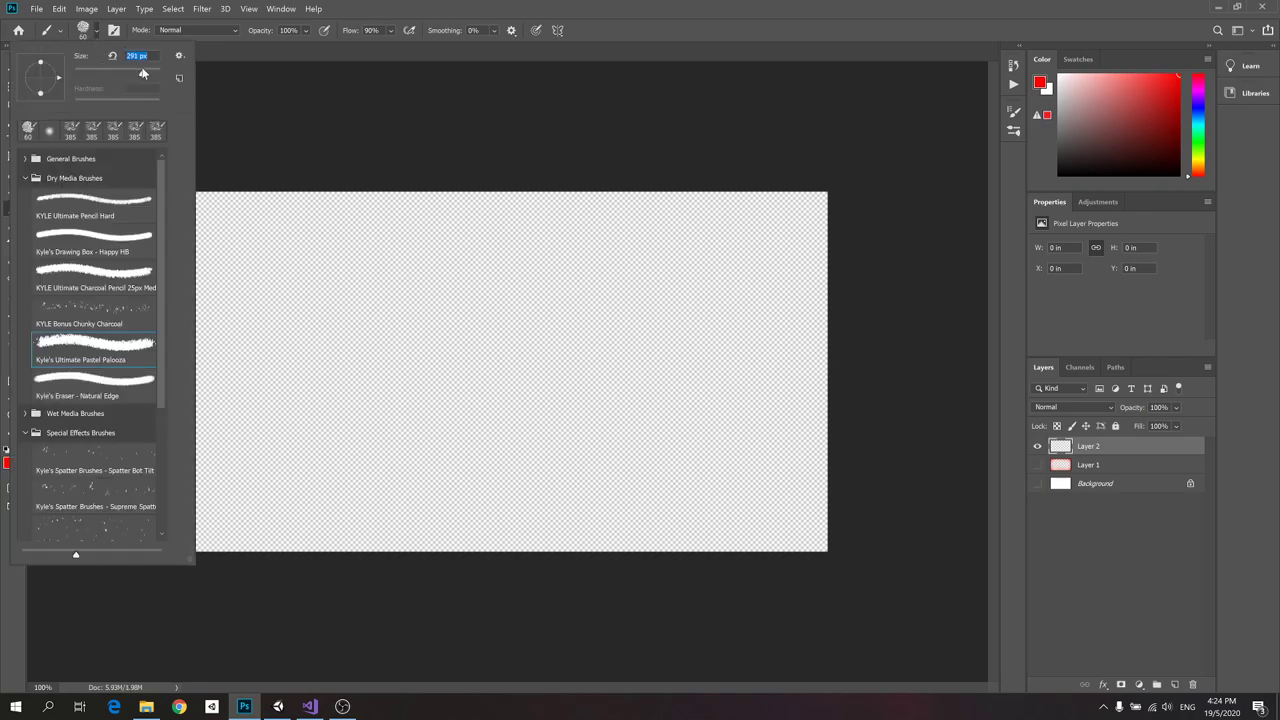
type("401")
key("Return")
left_click(357, 143)
left_click_drag(357, 143, 114, 334)
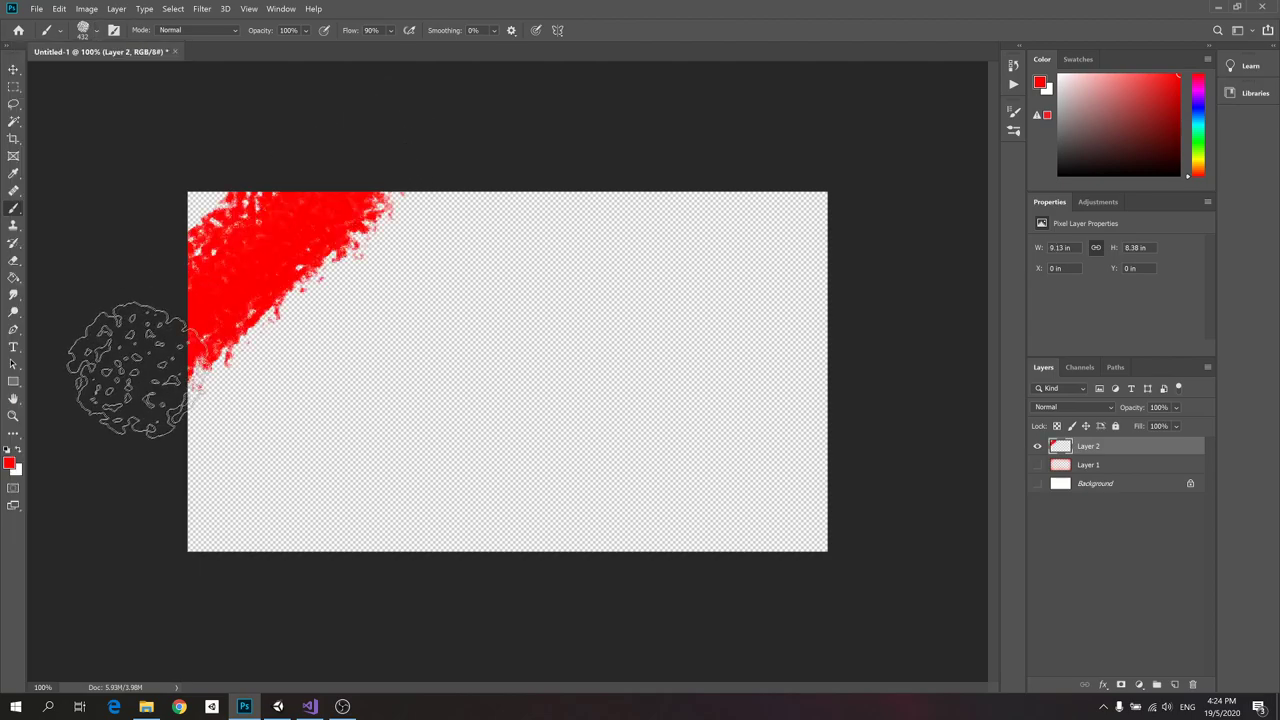
key("ctrl+z")
Lower brush opacity to 34% and try pink strokes along the left edge
left_click(308, 31)
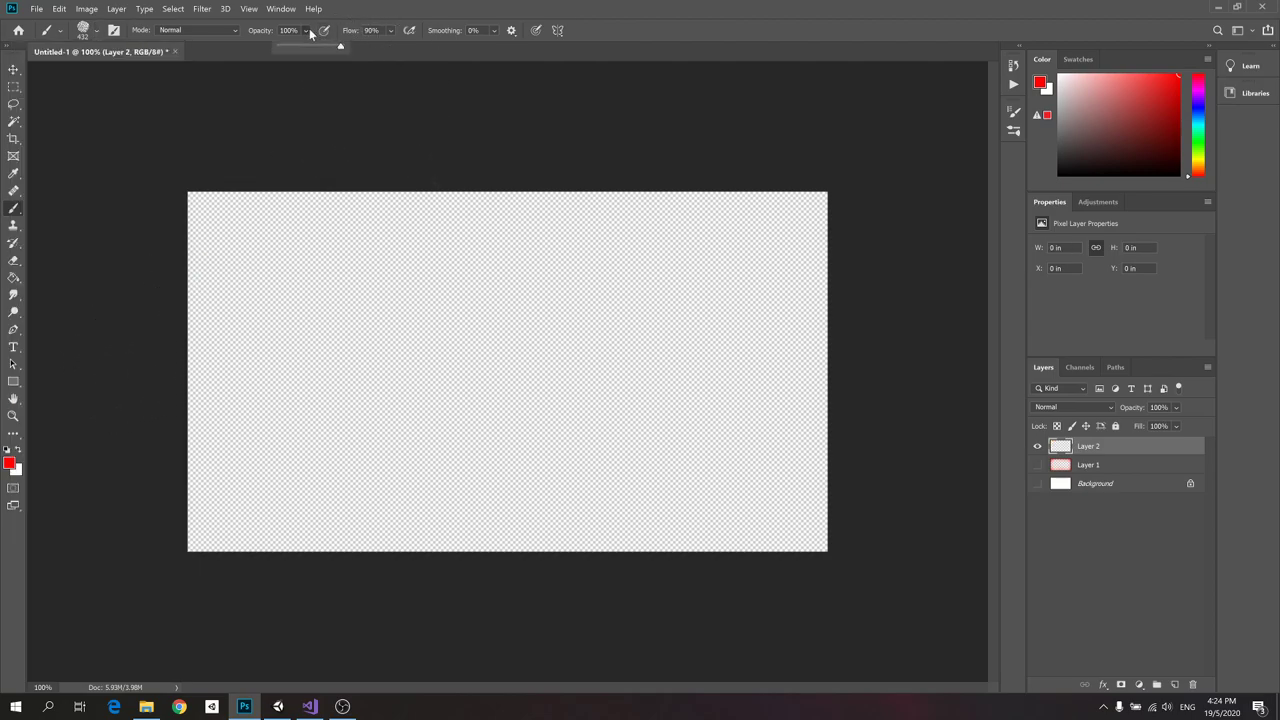
left_click_drag(305, 40, 298, 53)
left_click_drag(289, 135, 191, 297)
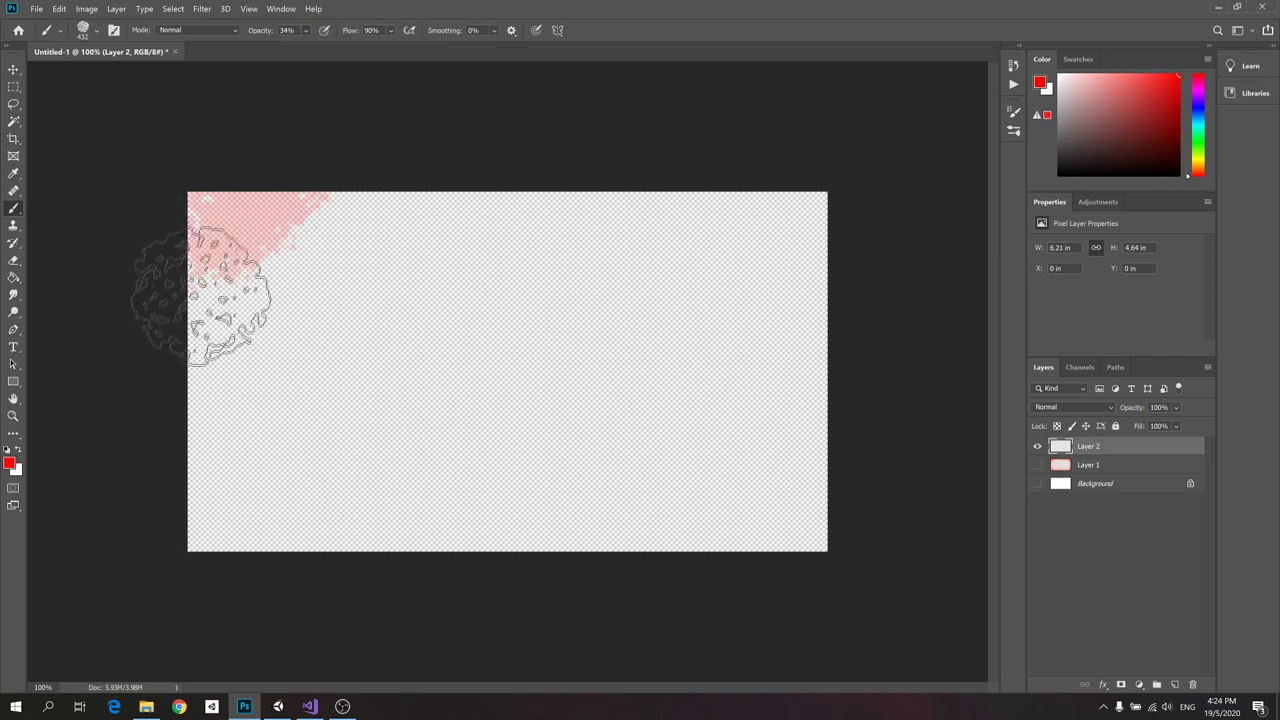
key("ctrl+z")
mouse_move(249, 251)
left_mouse_down()
mouse_move(268, 200)
mouse_move(200, 240)
mouse_move(236, 348)
mouse_move(225, 320)
mouse_move(217, 480)
mouse_move(226, 510)
mouse_move(330, 532)
mouse_move(255, 535)
mouse_move(235, 435)
mouse_move(295, 485)
mouse_move(251, 471)
left_mouse_up()
mouse_move(225, 295)
left_mouse_down()
mouse_move(320, 219)
mouse_move(231, 288)
mouse_move(213, 233)
mouse_move(168, 366)
mouse_move(229, 447)
left_mouse_up()
key("ctrl+z")
Drop brush flow to 14% and test faint pink strokes along the top edge
left_click(391, 32)
left_click(371, 46)
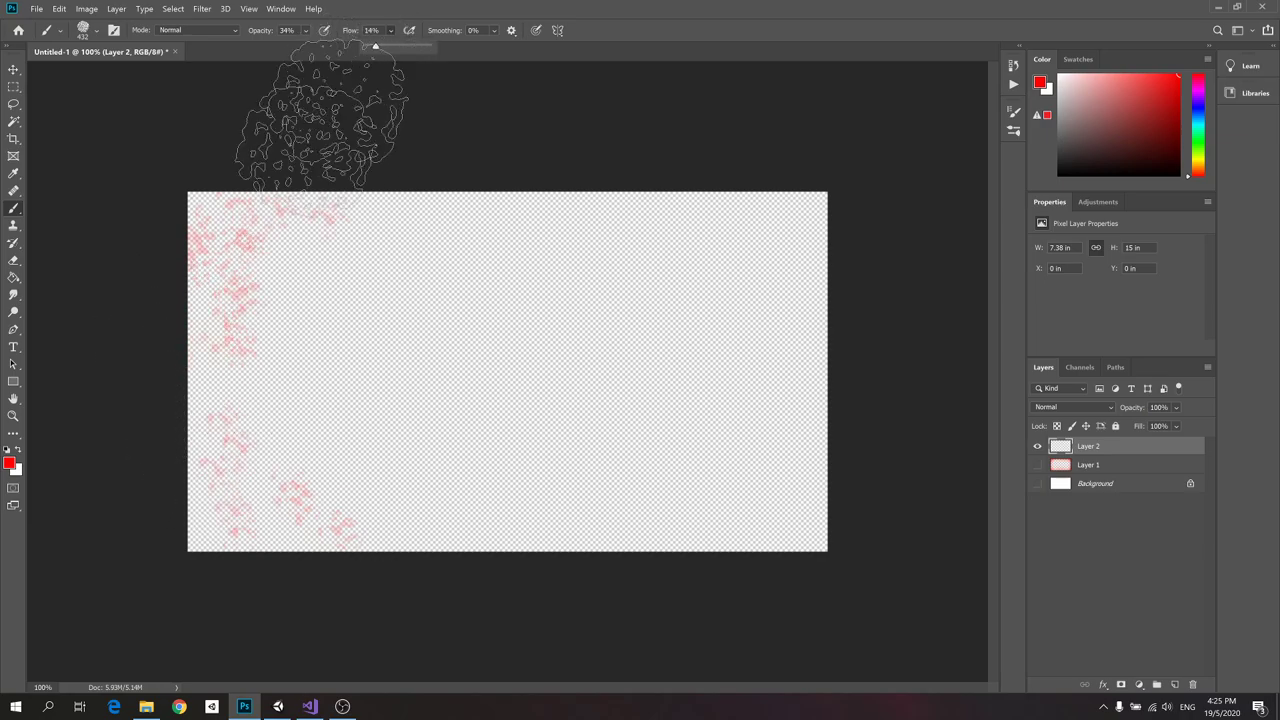
mouse_move(229, 243)
left_mouse_down()
mouse_move(543, 214)
mouse_move(630, 230)
left_mouse_up()
key("ctrl+z")
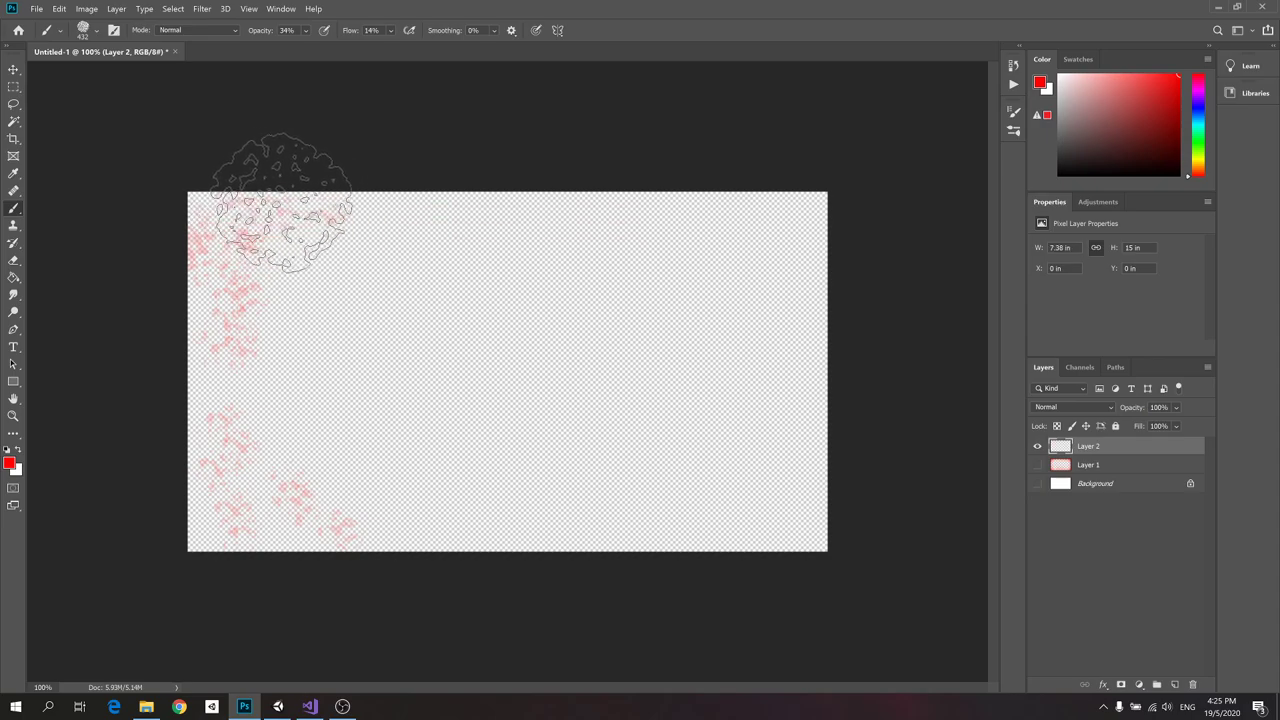
left_click_drag(357, 225, 463, 220)
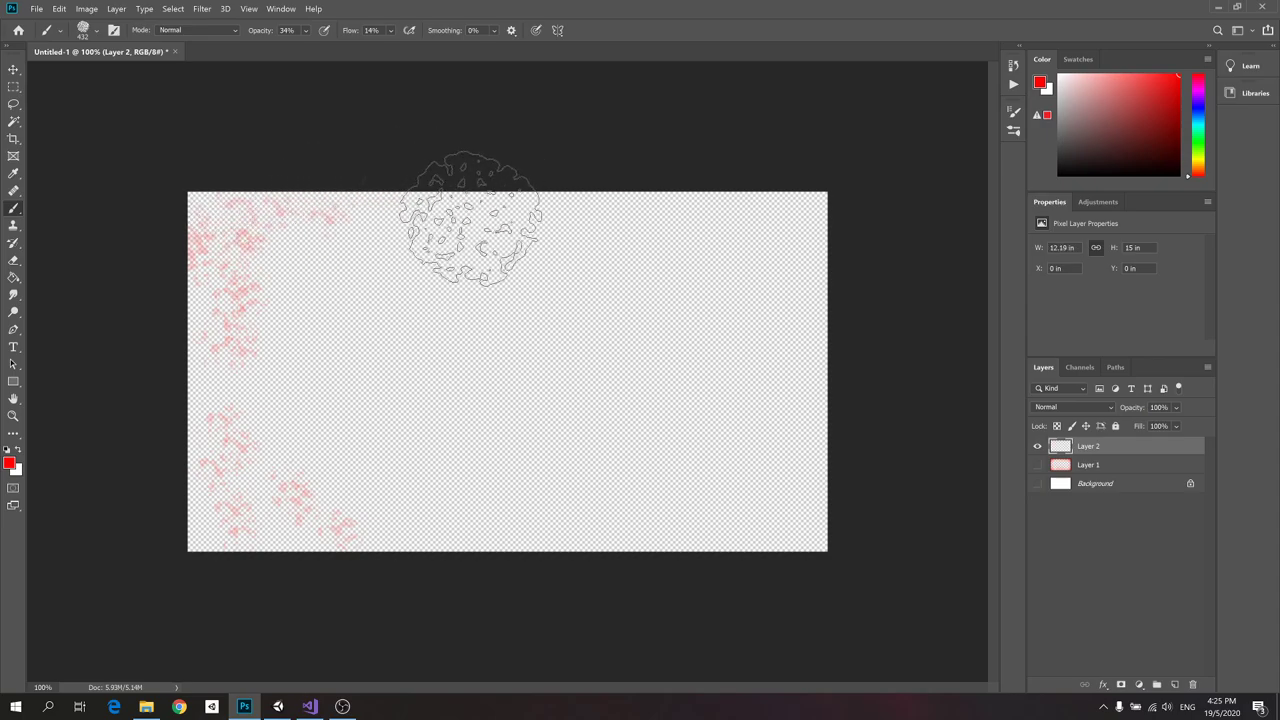
Raise flow to 72% and paint pink splatter along the top, right and bottom edges
left_click(392, 31)
left_click_drag(423, 48, 438, 48)
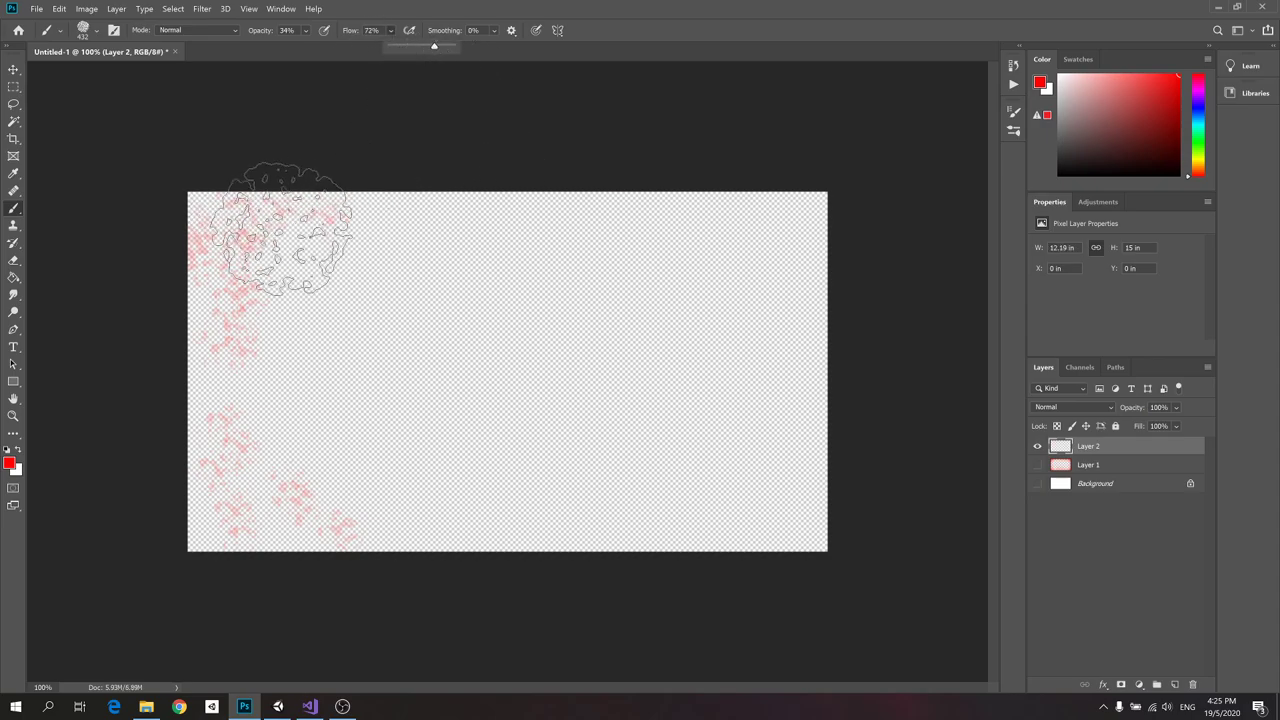
mouse_move(423, 229)
left_mouse_down()
mouse_move(471, 214)
mouse_move(600, 220)
left_mouse_up()
mouse_move(685, 215)
left_mouse_down()
mouse_move(823, 300)
mouse_move(829, 435)
mouse_move(793, 518)
mouse_move(719, 539)
mouse_move(450, 549)
mouse_move(258, 521)
mouse_move(182, 443)
mouse_move(172, 300)
mouse_move(205, 238)
mouse_move(235, 215)
mouse_move(475, 210)
mouse_move(275, 290)
mouse_move(278, 368)
mouse_move(230, 460)
mouse_move(238, 488)
mouse_move(240, 320)
mouse_move(235, 430)
left_mouse_up()
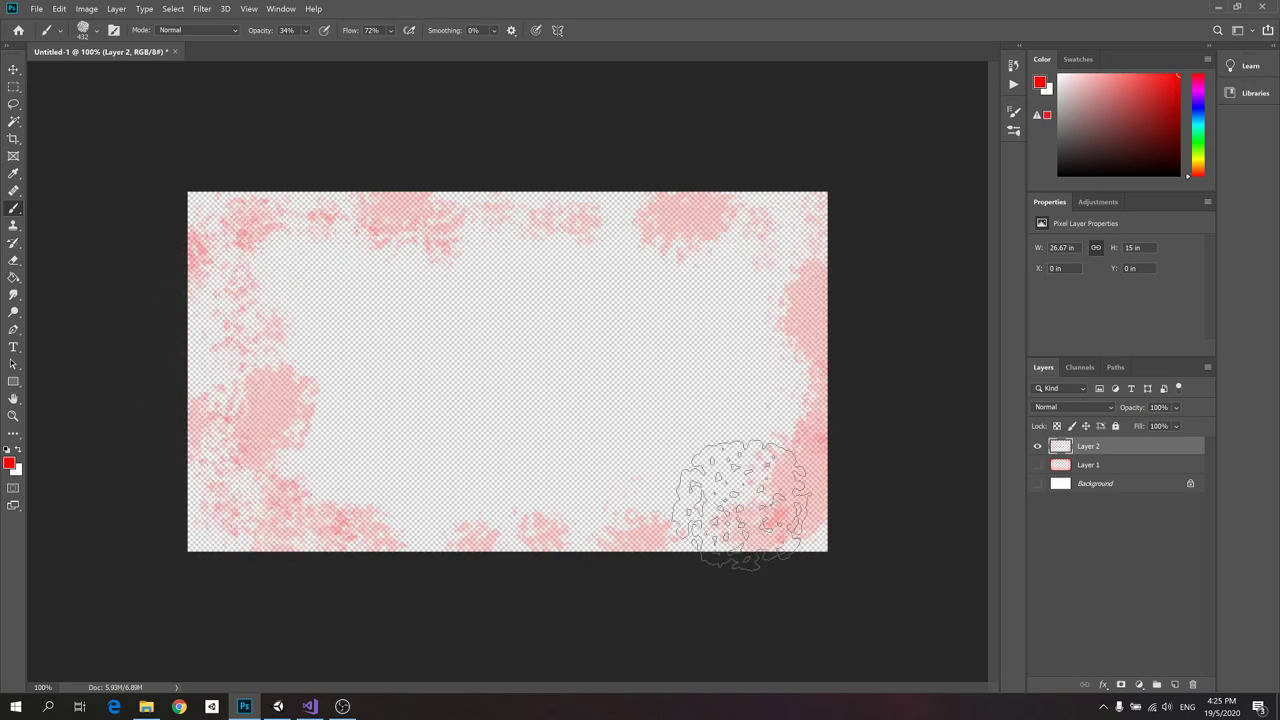
Add Layer 3, hide Layer 2, and paint sparse pink splatter near all edges
left_click(1174, 685)
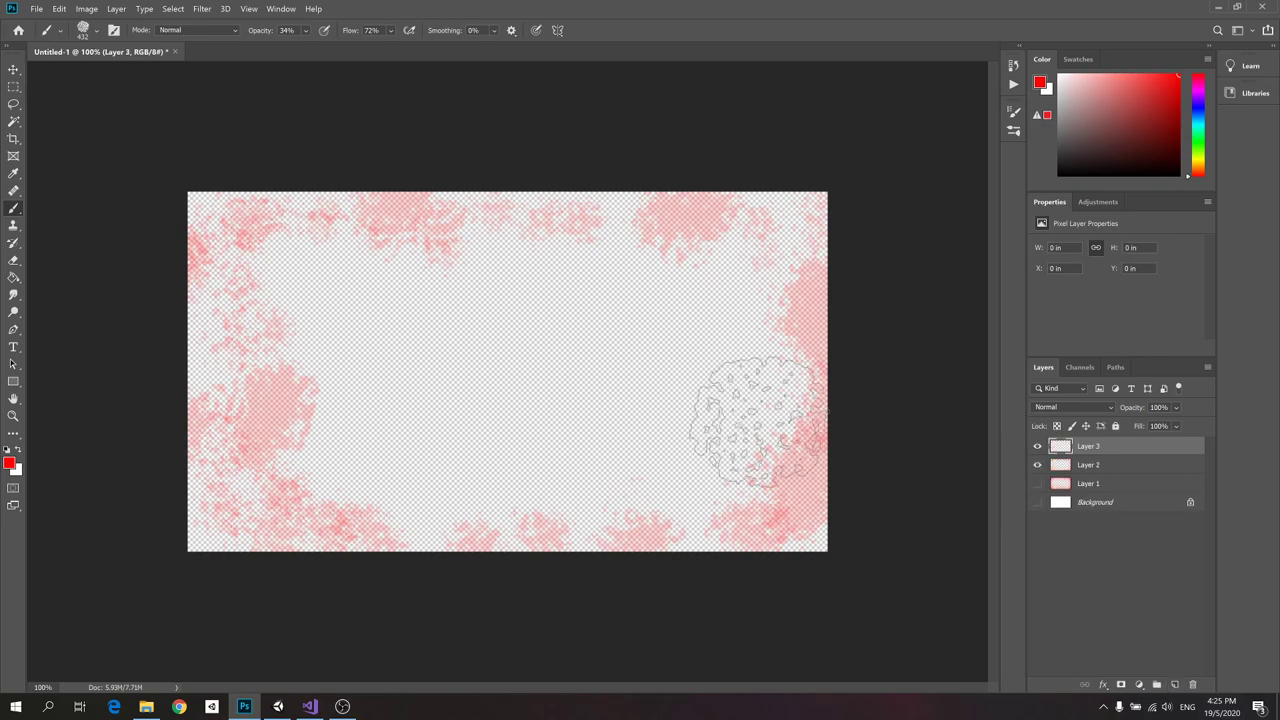
left_click(1037, 465)
mouse_move(237, 229)
left_mouse_down()
mouse_move(214, 371)
mouse_move(229, 486)
left_mouse_up()
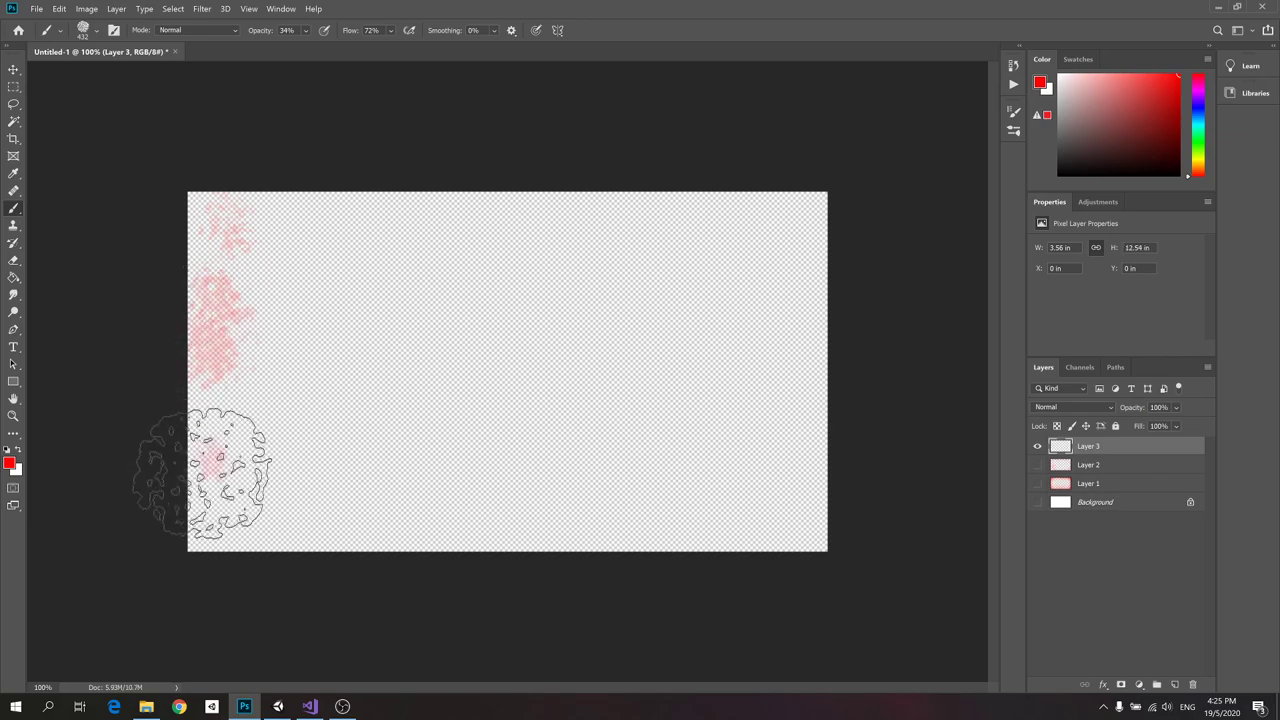
left_click_drag(221, 529, 214, 457)
mouse_move(832, 215)
left_mouse_down()
mouse_move(791, 230)
mouse_move(747, 468)
mouse_move(778, 516)
mouse_move(814, 344)
mouse_move(722, 217)
mouse_move(401, 200)
mouse_move(586, 214)
left_mouse_up()
left_click_drag(357, 486, 590, 530)
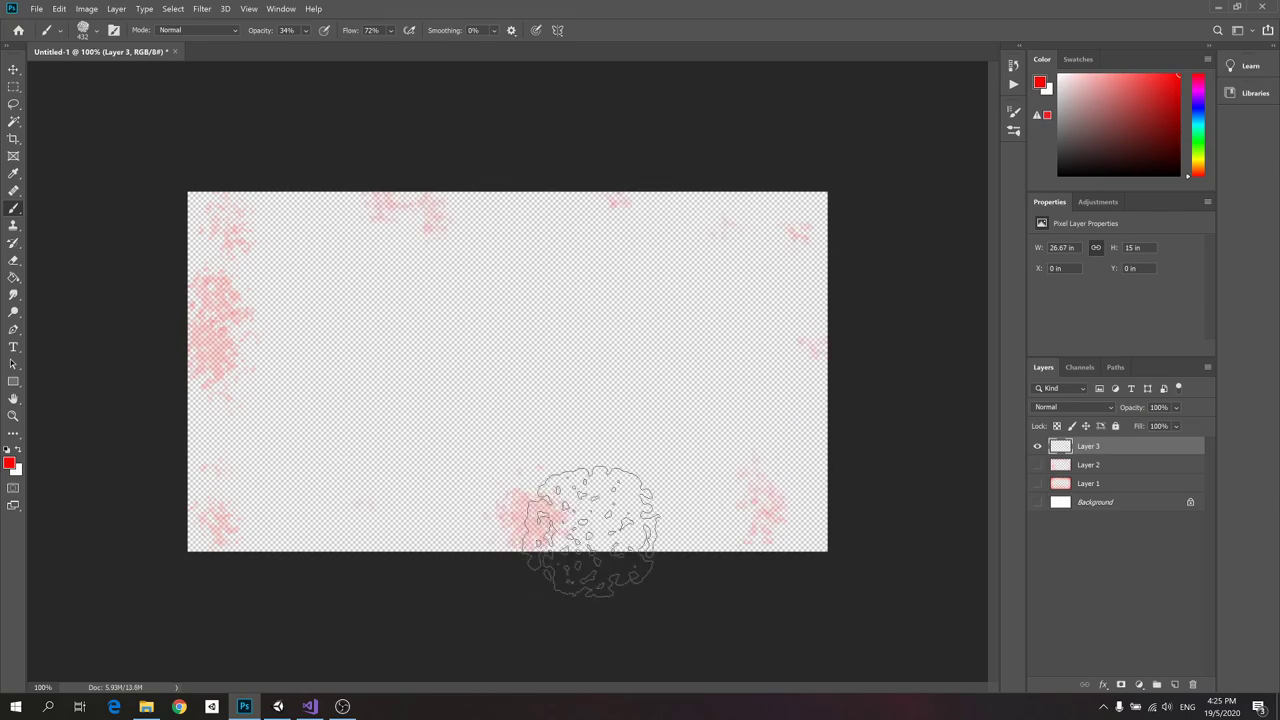
Toggle layer visibility so only Layer 3 is shown
left_click(1037, 466)
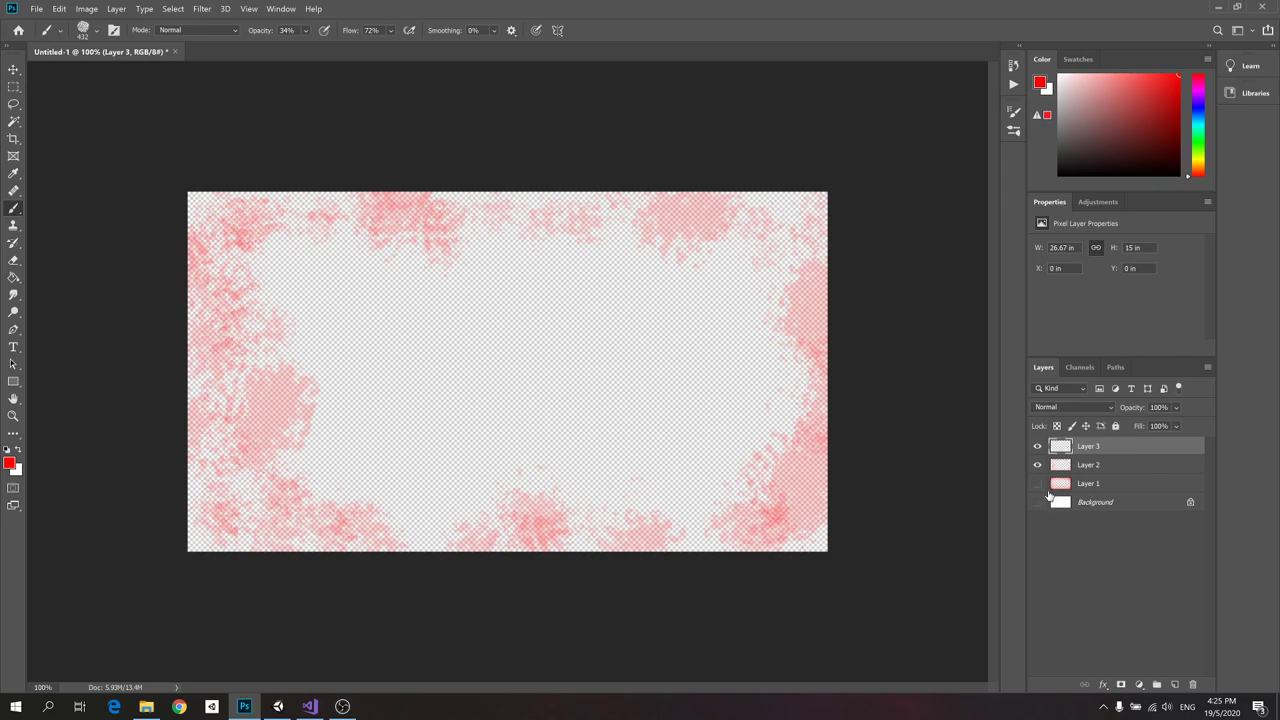
left_click(1037, 484)
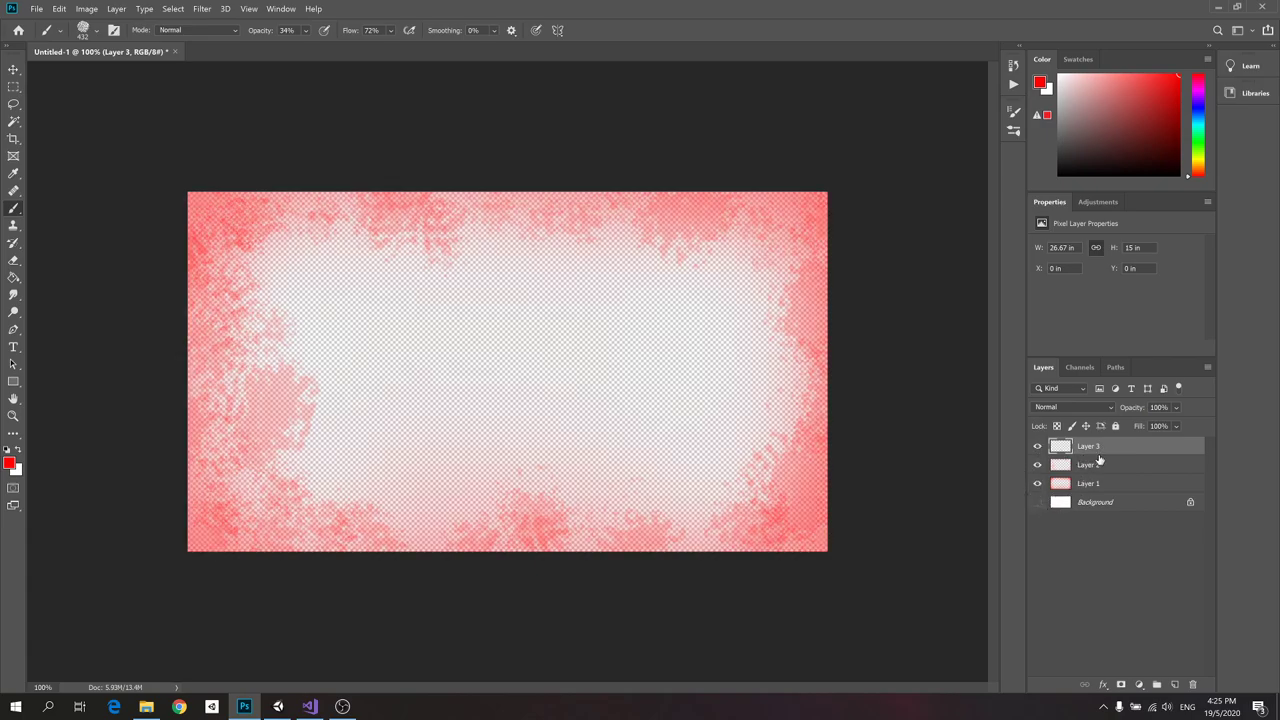
left_click_drag(1037, 480, 1030, 500)
left_click(1034, 446)
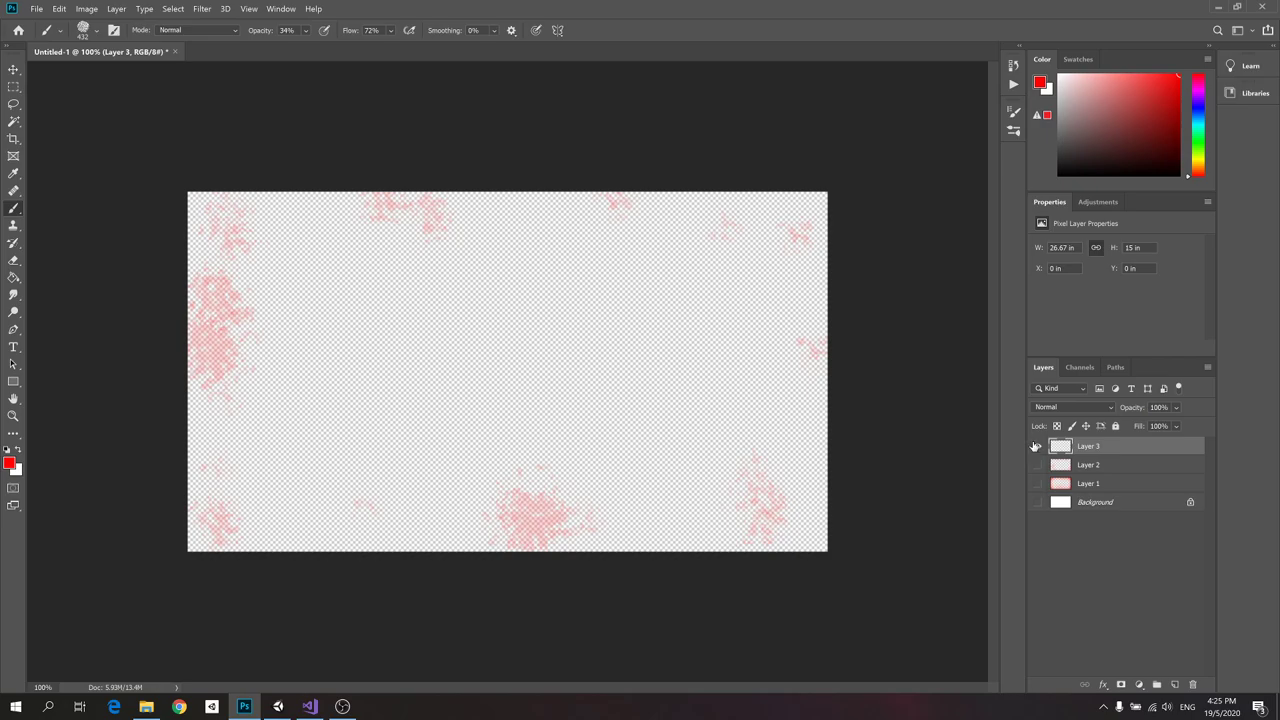
key("ctrl+alt+shift+s")
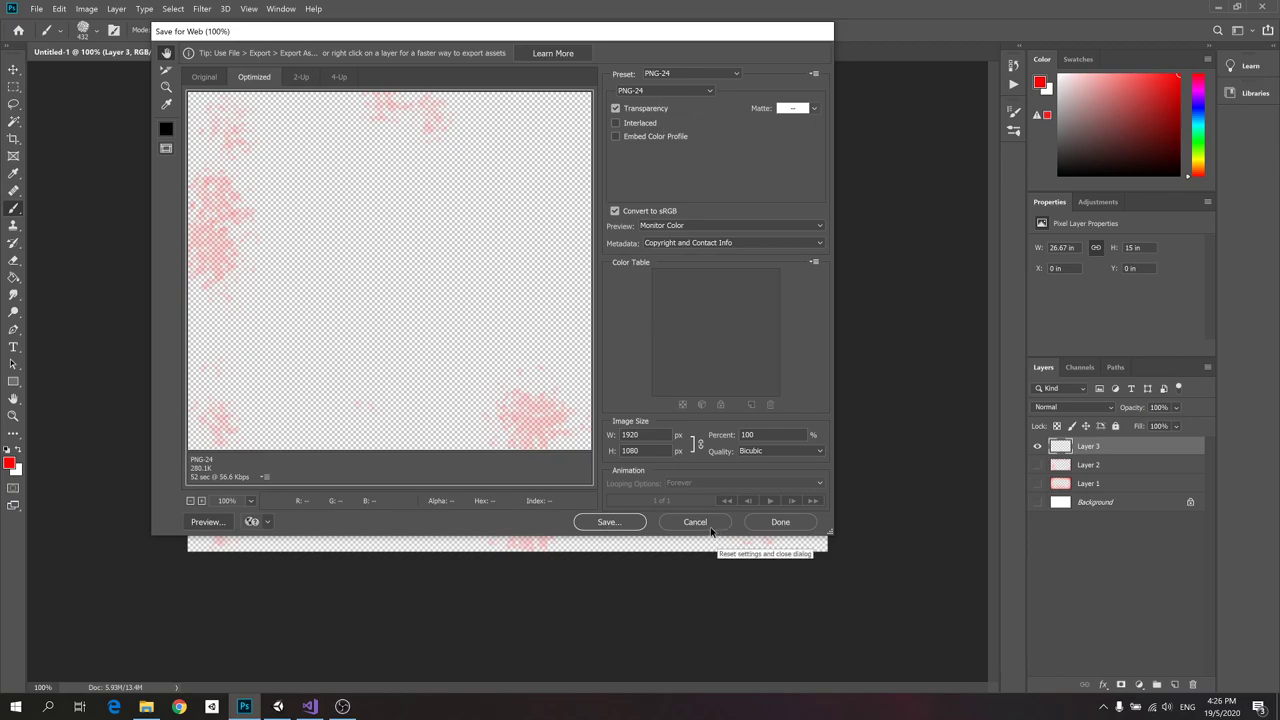
left_click(709, 527)
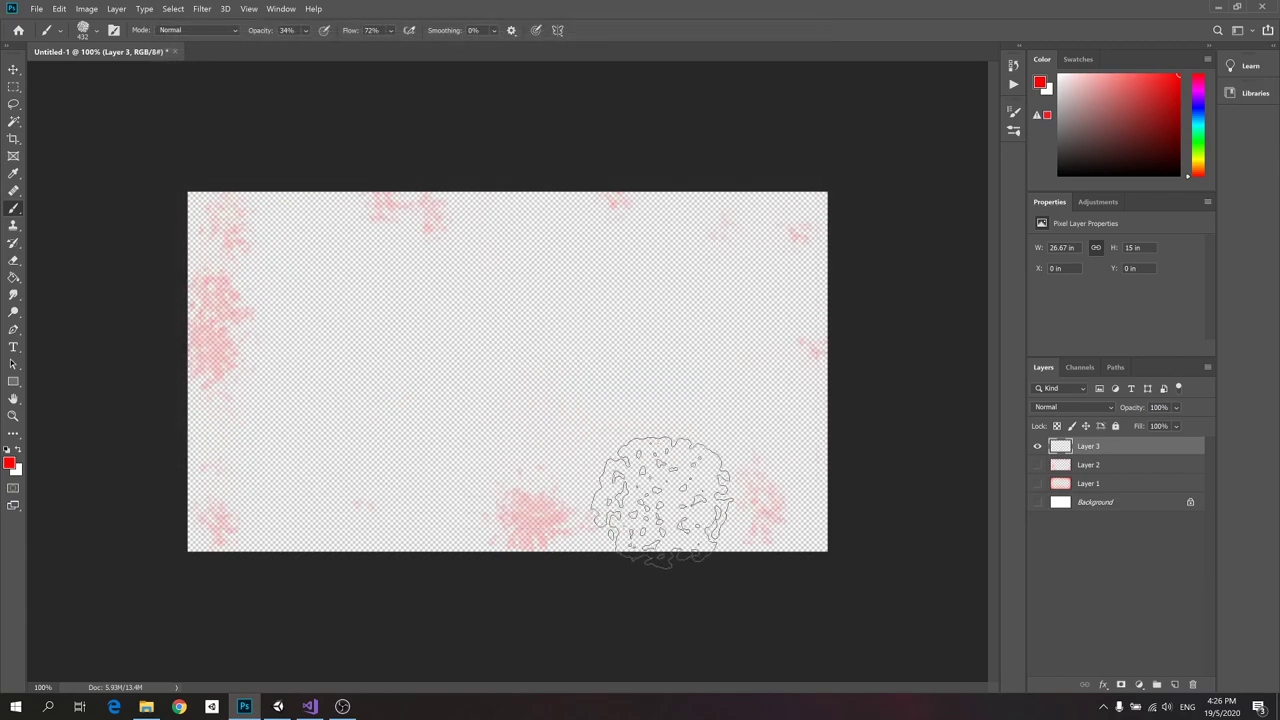
Minimize Photoshop to return to the slideshow
left_click(1217, 8)
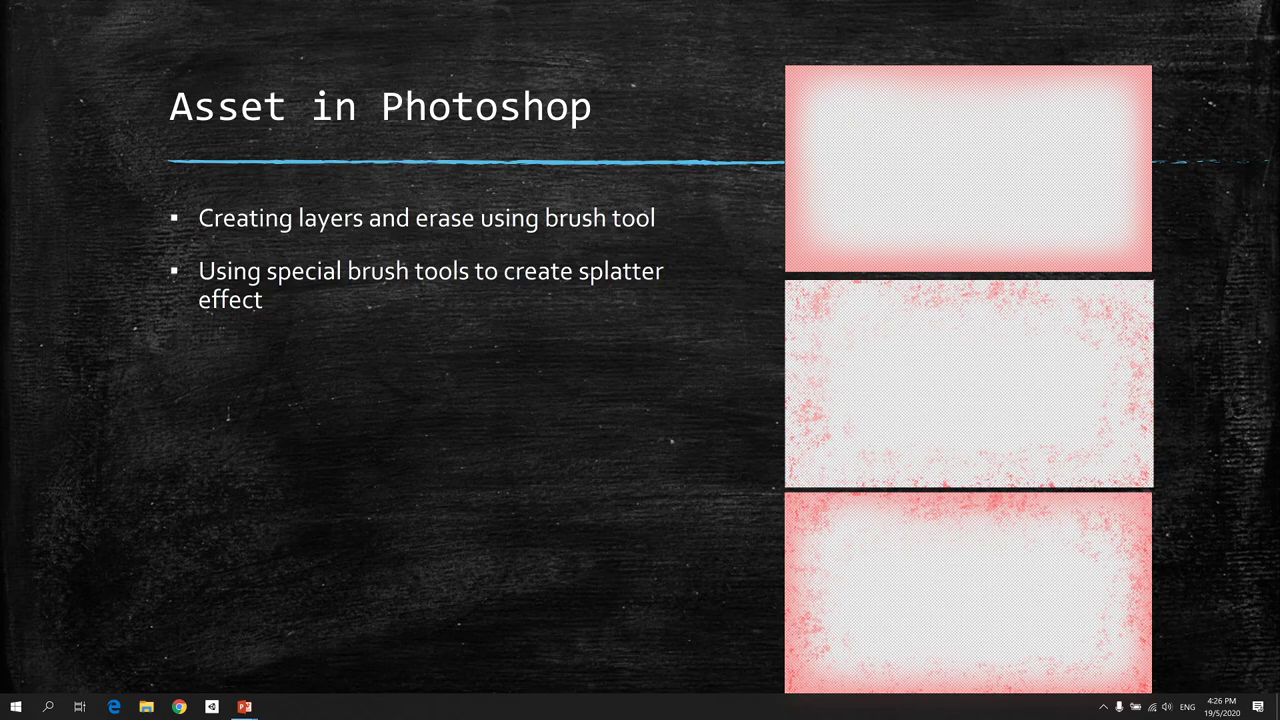
Advance to the "Integrating into Unity" slide
key("Right")
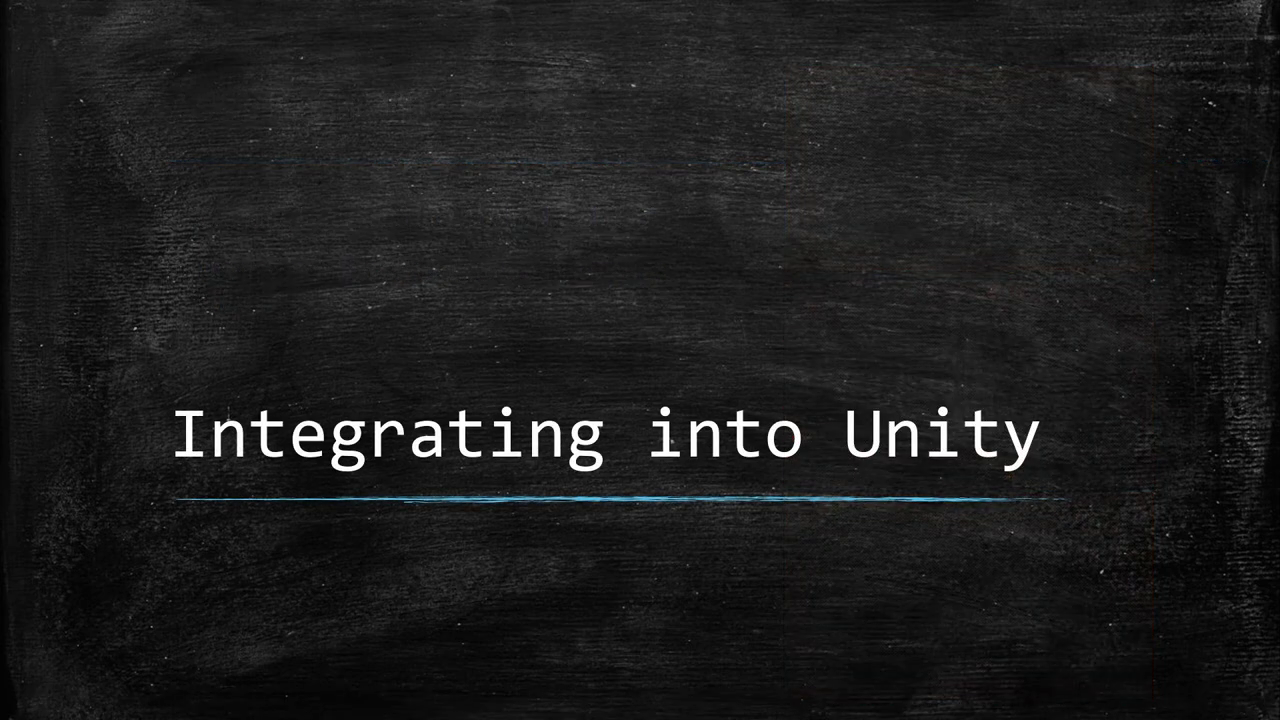